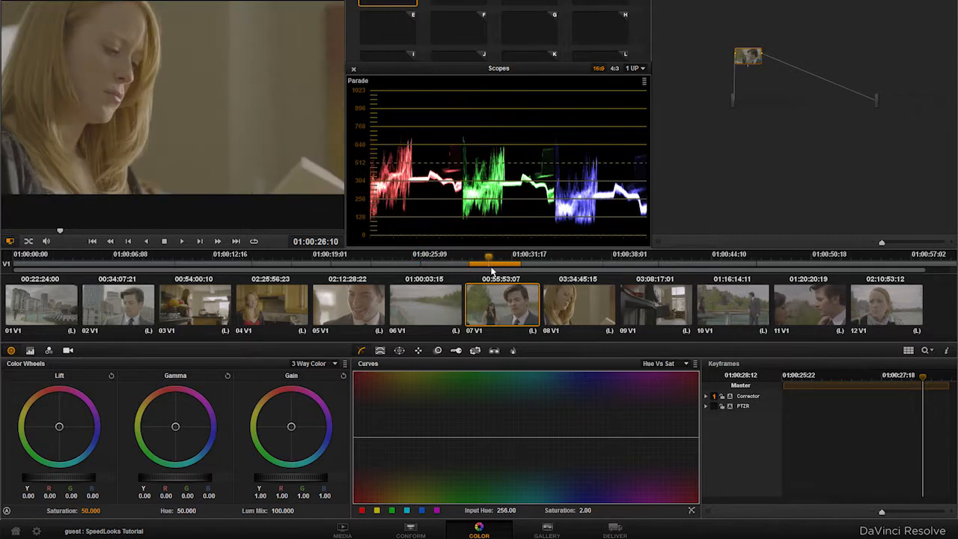
# Step: For the first clip's project, set the timeline's 3D Output Lookup Table to 3500 - CLEAN - F and save the project settings
pyautogui.click(34, 285)
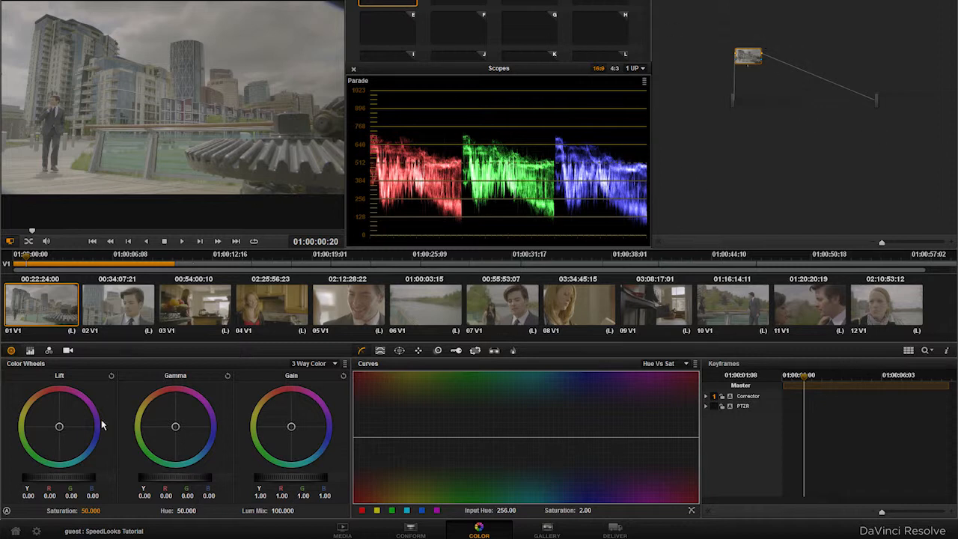
pyautogui.click(36, 531)
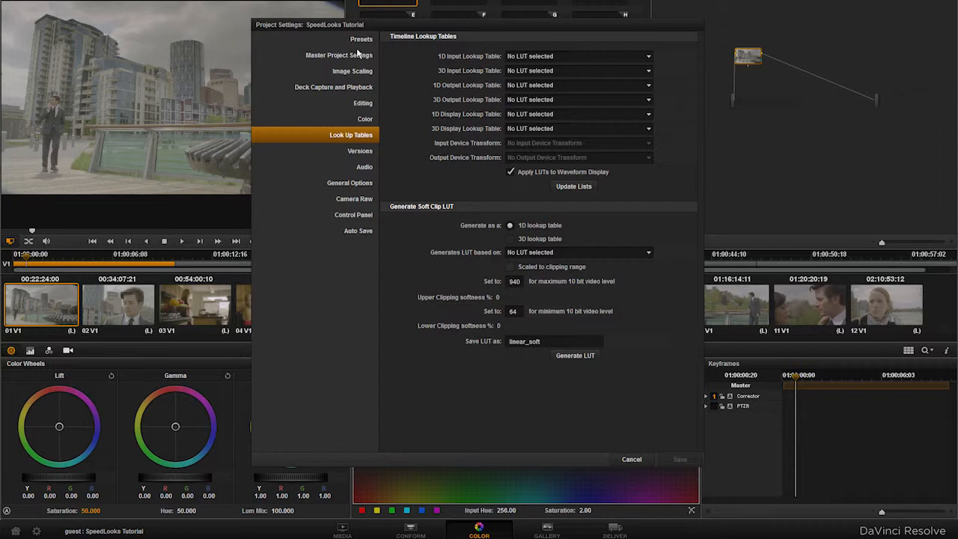
pyautogui.click(358, 125)
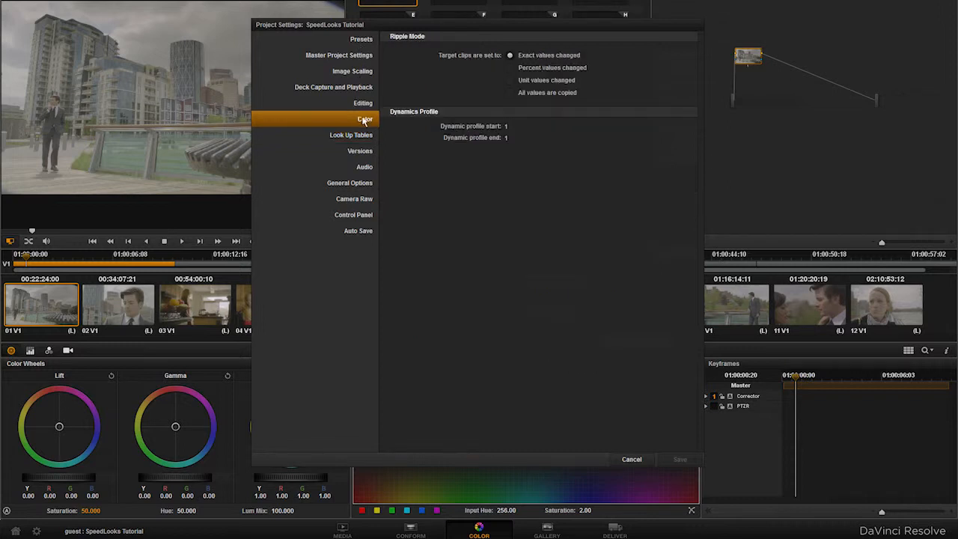
pyautogui.click(354, 134)
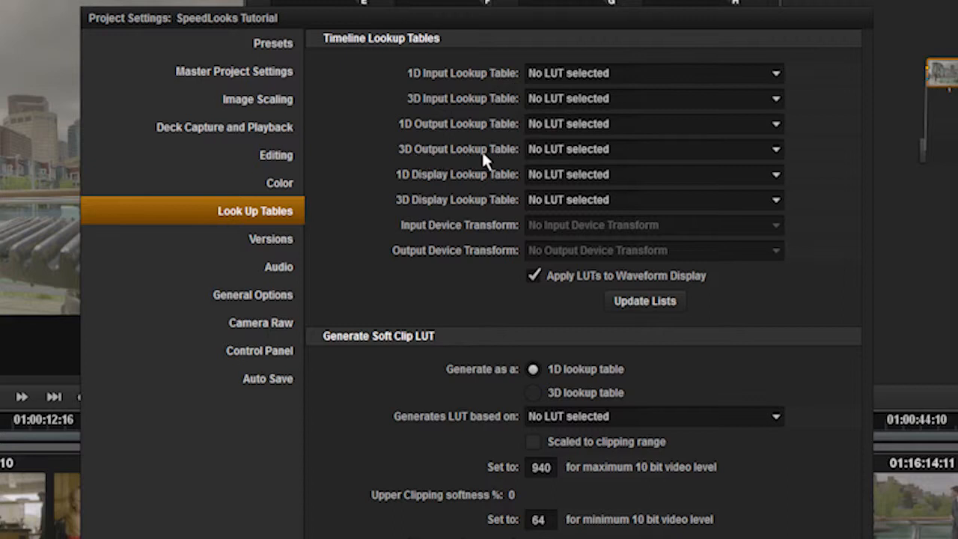
pyautogui.click(749, 150)
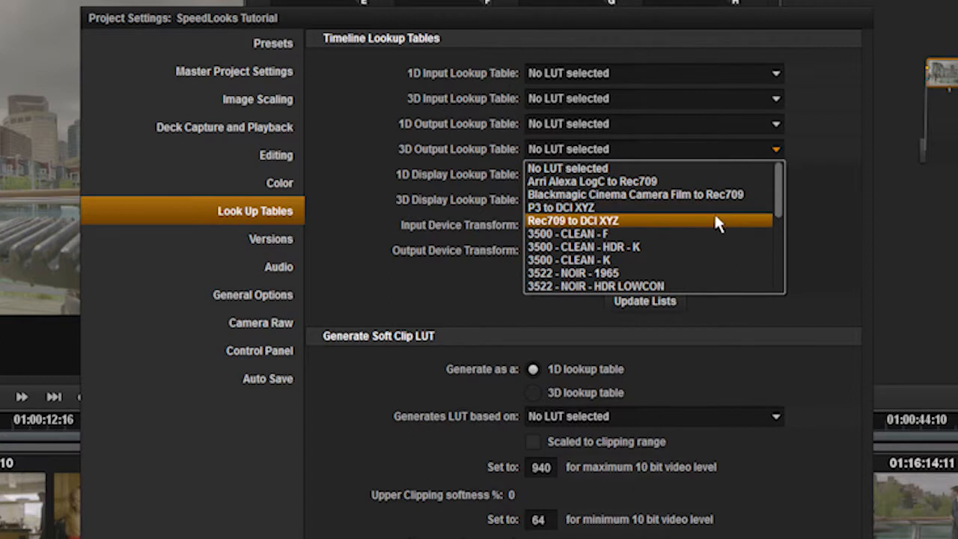
pyautogui.scroll(-2, 715, 217)
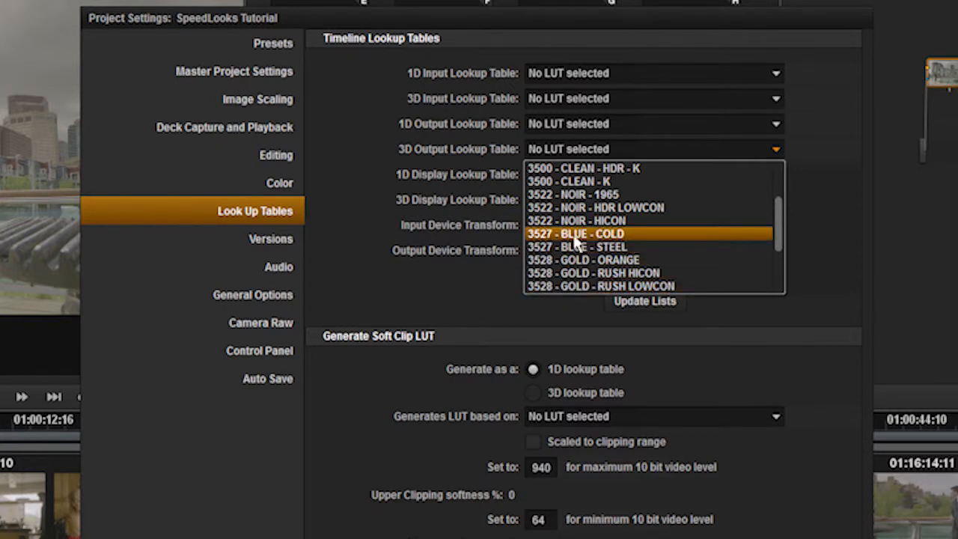
pyautogui.scroll(1, 561, 221)
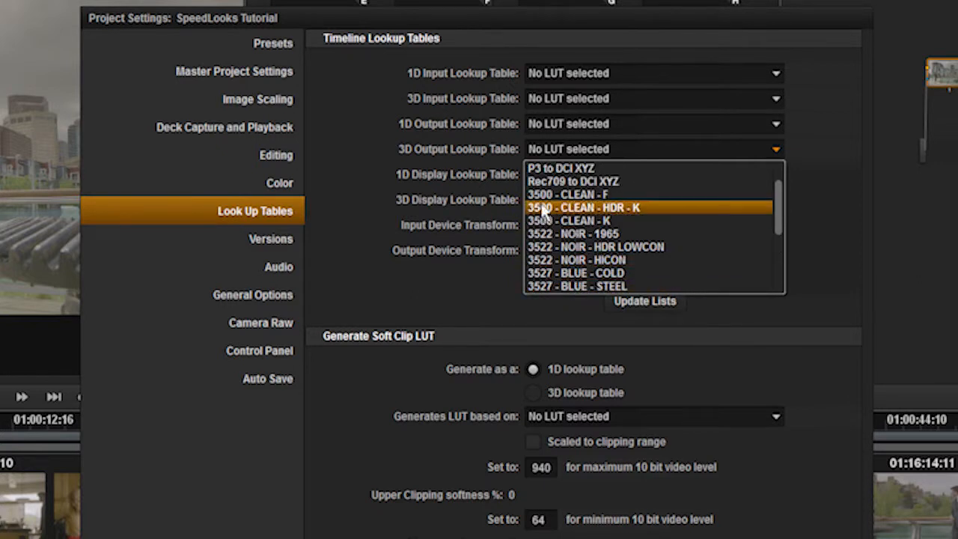
pyautogui.click(551, 196)
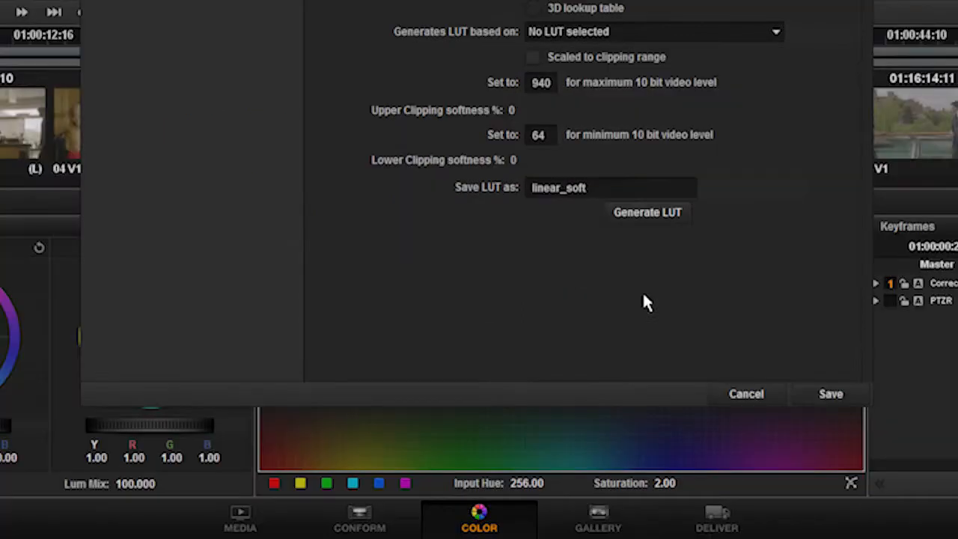
pyautogui.click(829, 396)
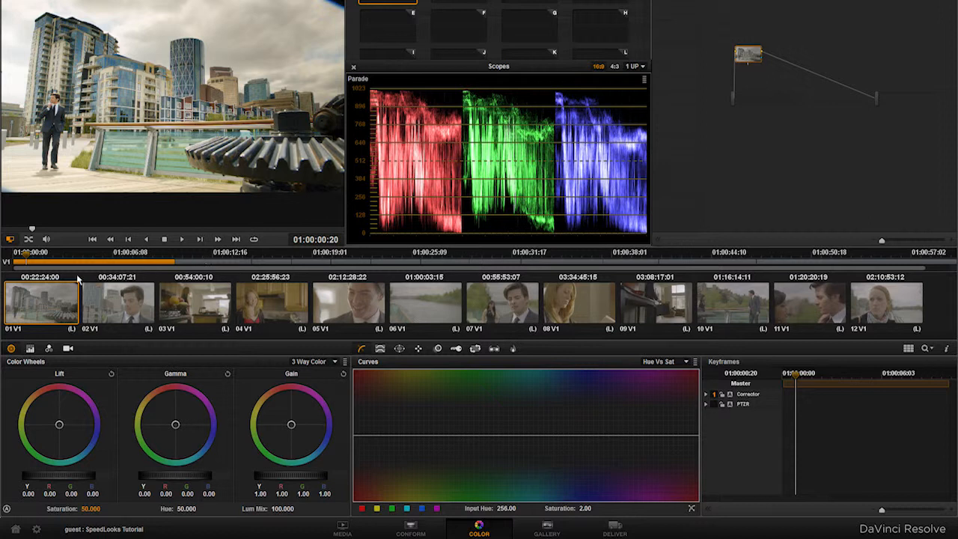
# Step: Play part of the first clip, scrub through the clips up to clip 08, and return to clip 03 to review the look
pyautogui.press('space')
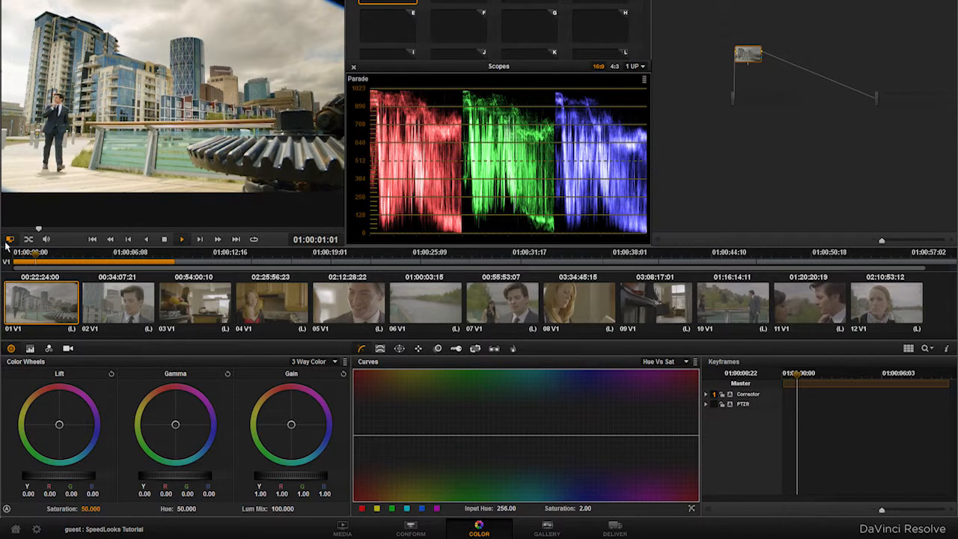
pyautogui.press('space')
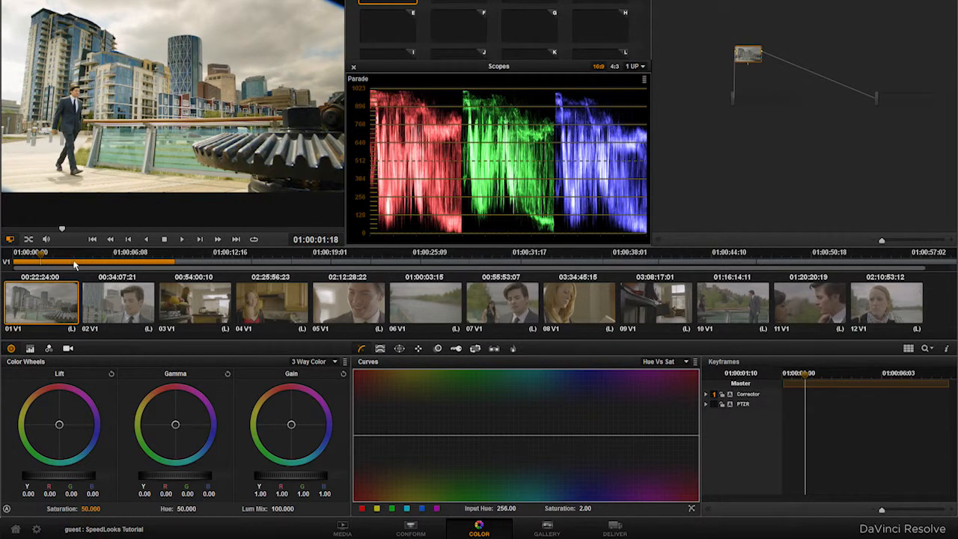
pyautogui.moveTo(44, 258); pyautogui.dragTo(288, 298)
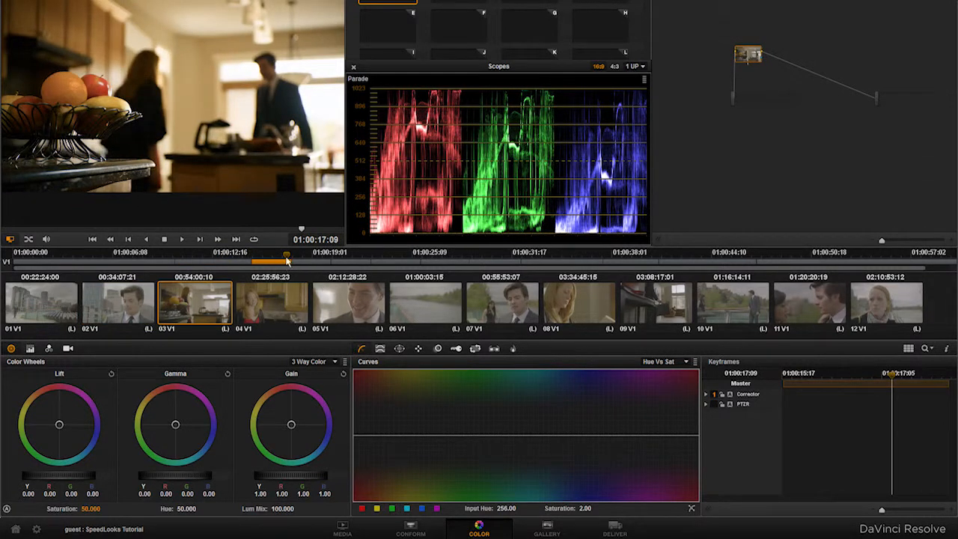
pyautogui.moveTo(298, 262); pyautogui.dragTo(416, 287)
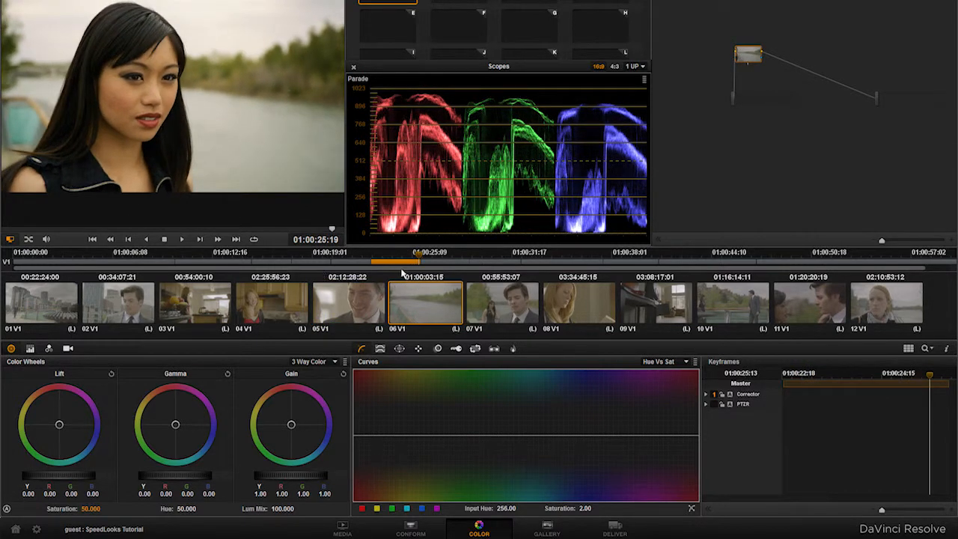
pyautogui.moveTo(419, 266); pyautogui.dragTo(522, 270)
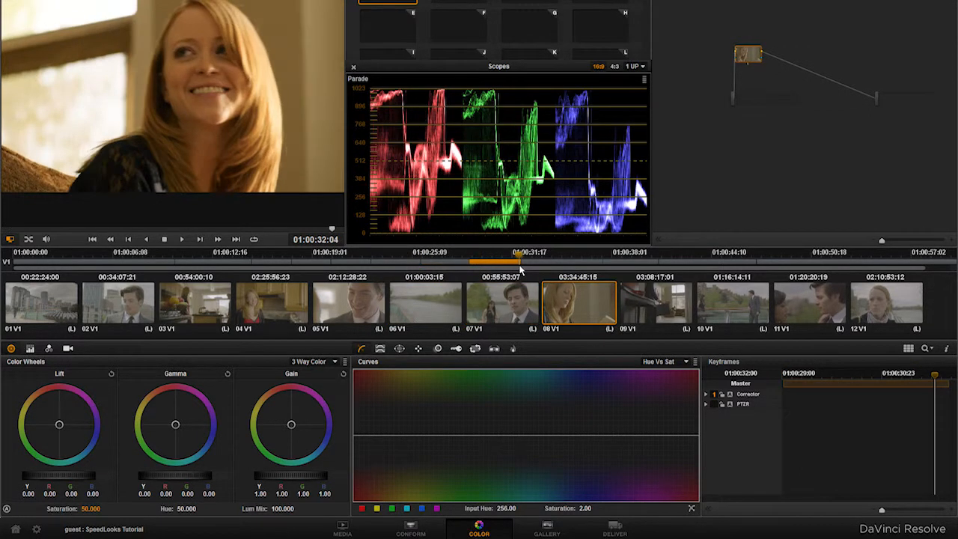
pyautogui.moveTo(526, 262); pyautogui.dragTo(262, 294)
pyautogui.moveTo(267, 258)
pyautogui.mouseDown()
pyautogui.moveTo(304, 263)
pyautogui.moveTo(278, 268)
pyautogui.mouseUp()
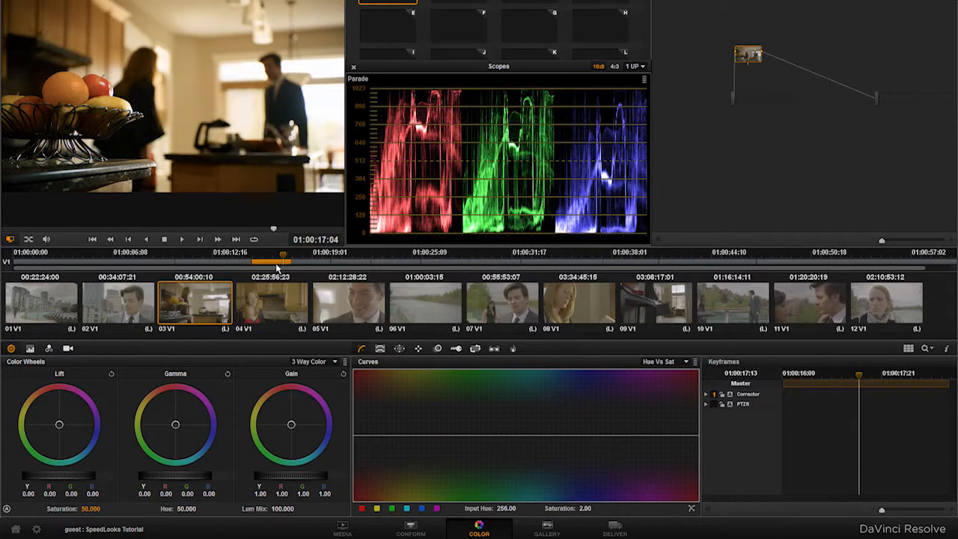
# Step: Reset the project's 3D Output Lookup Table to No LUT selected and save the project settings
pyautogui.click(37, 530)
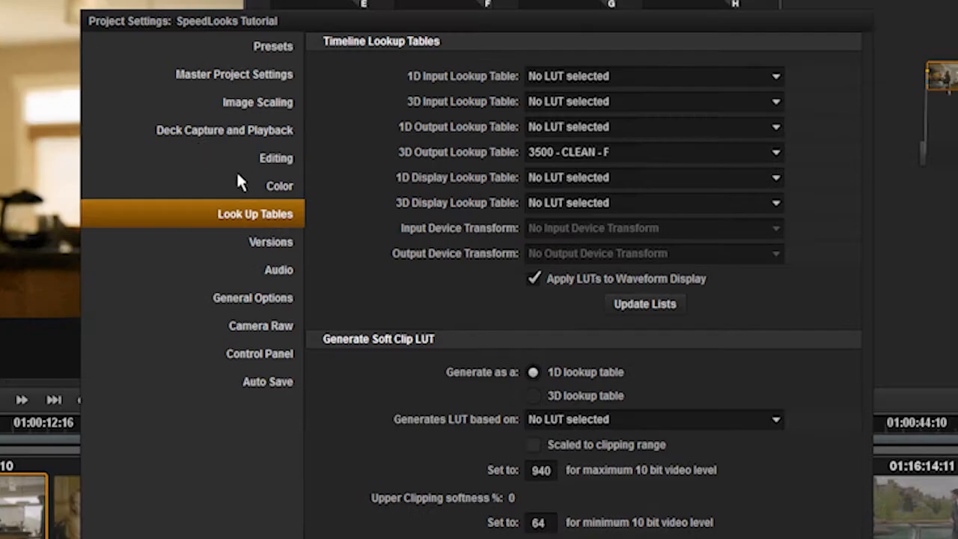
pyautogui.click(775, 152)
pyautogui.scroll(1, 751, 184)
pyautogui.click(584, 169)
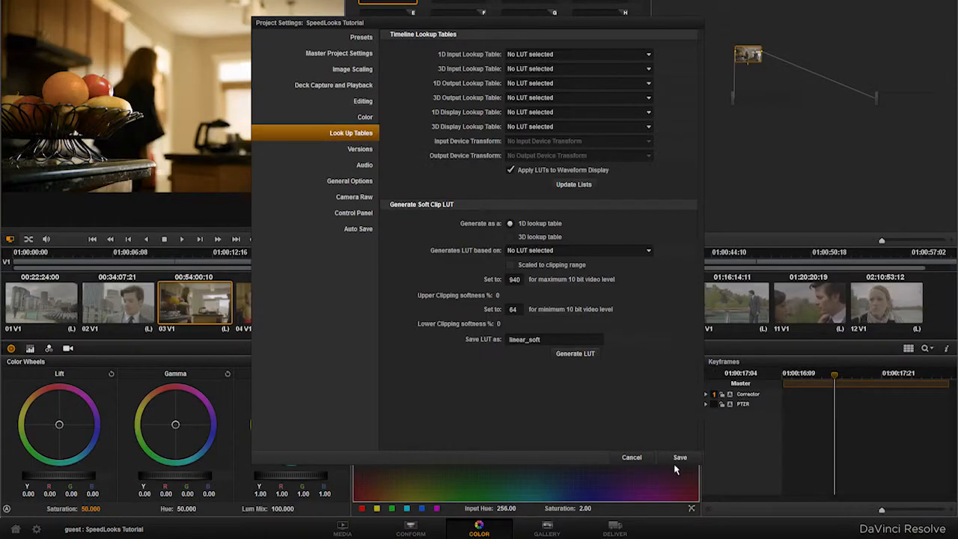
pyautogui.click(680, 457)
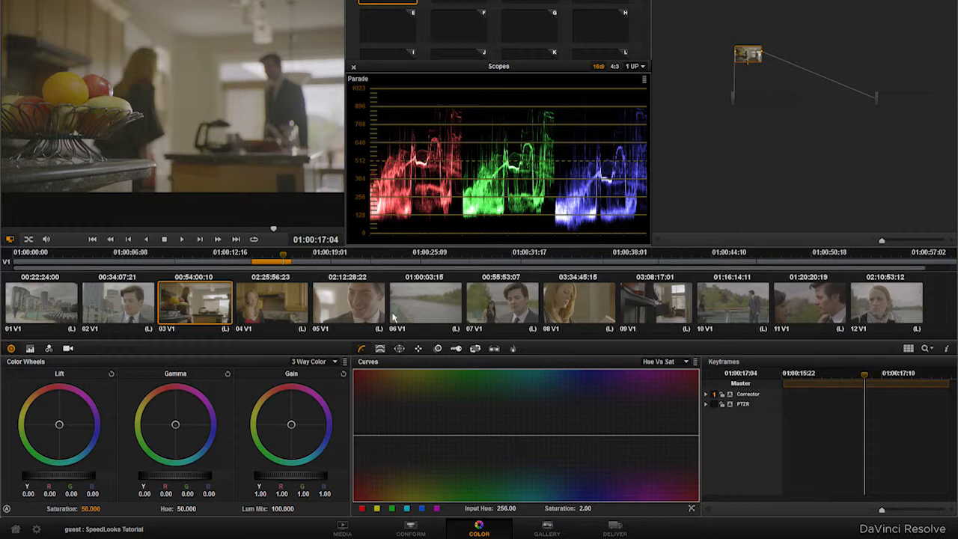
# Step: Add a Corrector node after node 1 on the first clip and space the two nodes apart
pyautogui.click(49, 314)
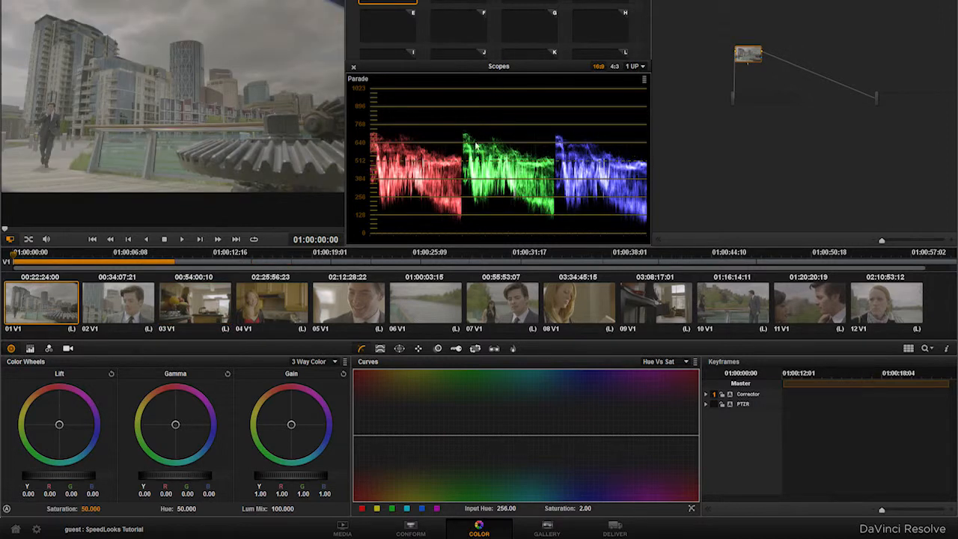
pyautogui.rightClick(794, 74)
pyautogui.moveTo(826, 89)
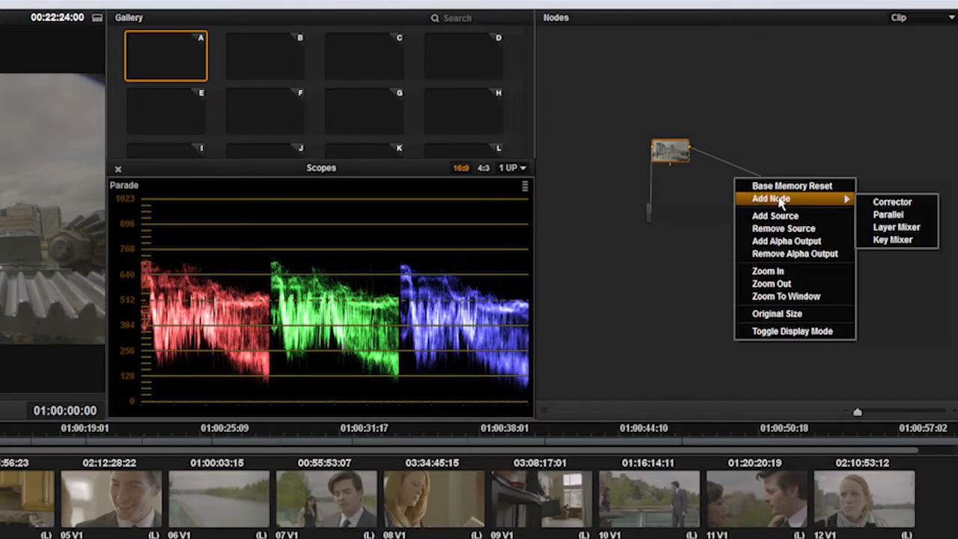
pyautogui.click(891, 202)
pyautogui.moveTo(734, 182); pyautogui.dragTo(734, 166)
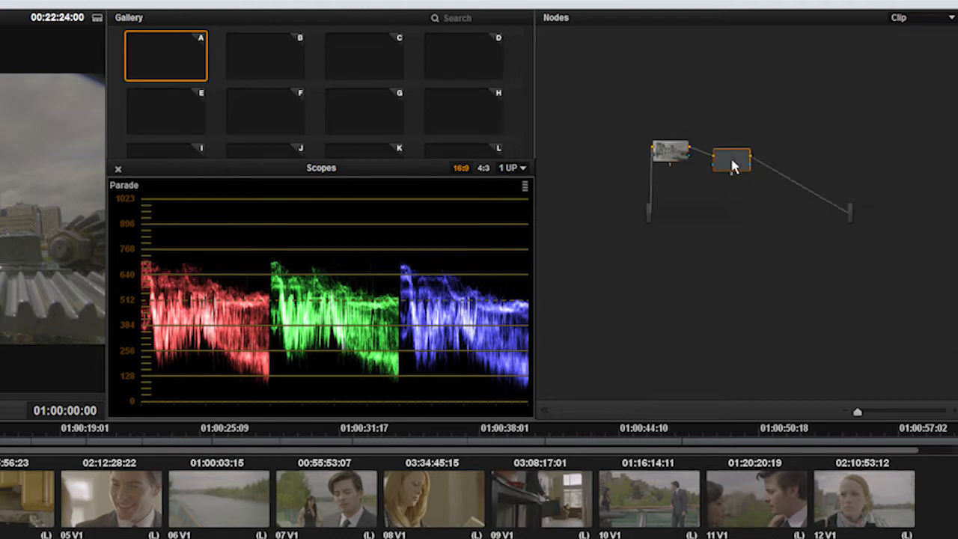
pyautogui.scroll(4, 762, 164)
pyautogui.moveTo(772, 130); pyautogui.dragTo(868, 123)
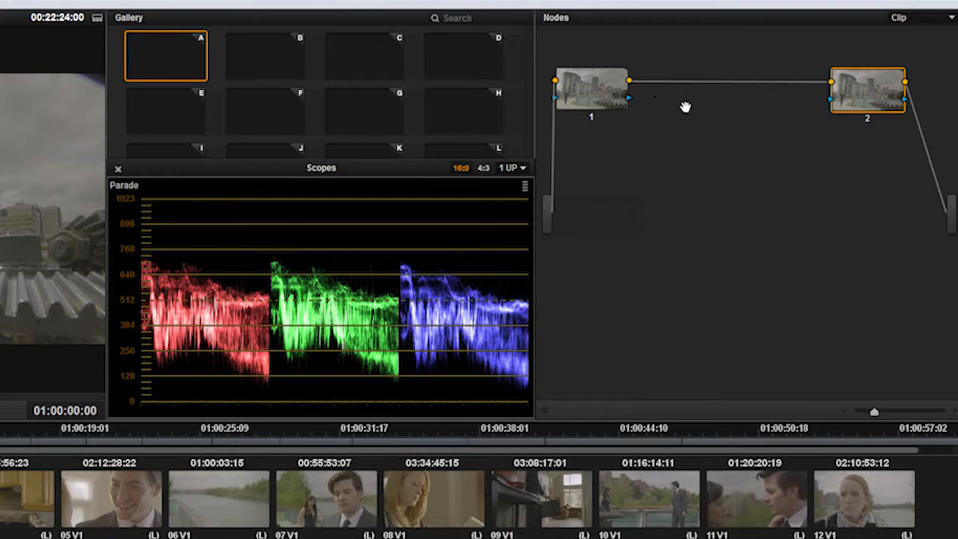
# Step: Apply the SpeedLooks 3D LUT 3500 - CLEAN - F to node 2
pyautogui.rightClick(887, 100)
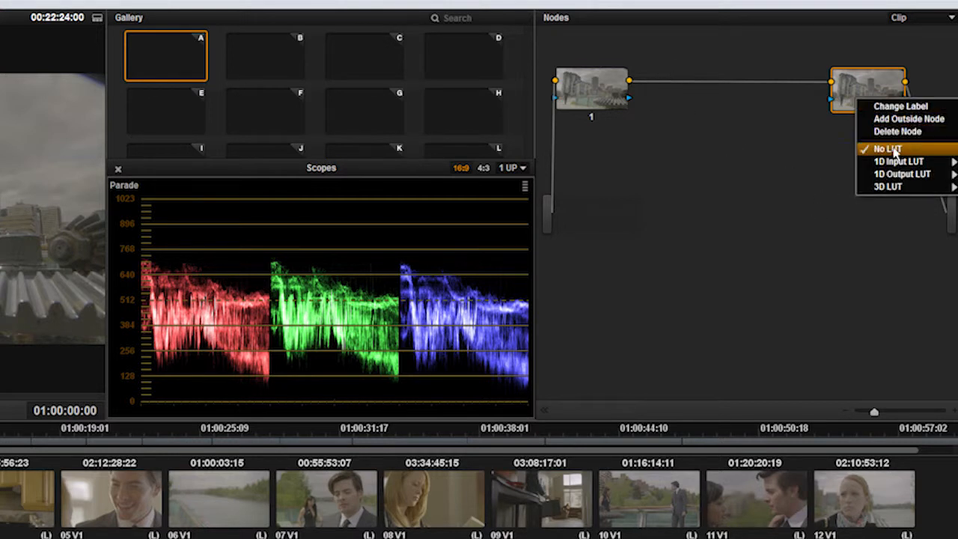
pyautogui.moveTo(895, 186)
pyautogui.moveTo(848, 192)
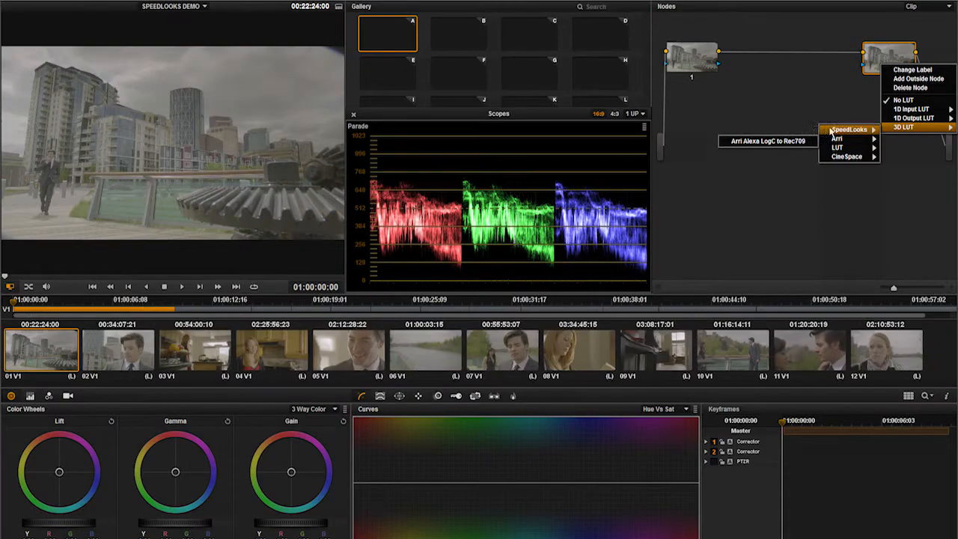
pyautogui.moveTo(831, 133)
pyautogui.click(793, 134)
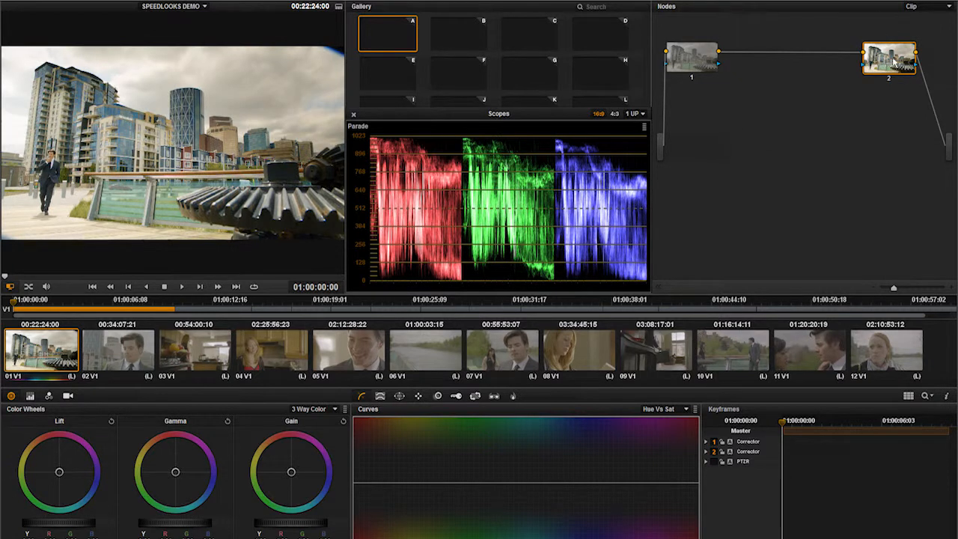
# Step: Lower the overall gain on node 1 to darken the first clip, and play the clip to check the correction
pyautogui.click(695, 66)
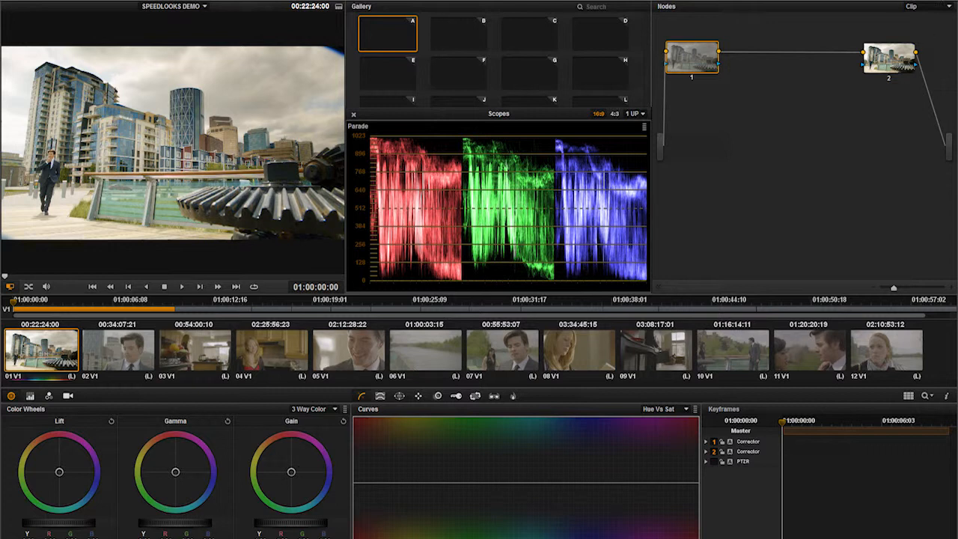
pyautogui.click(889, 64)
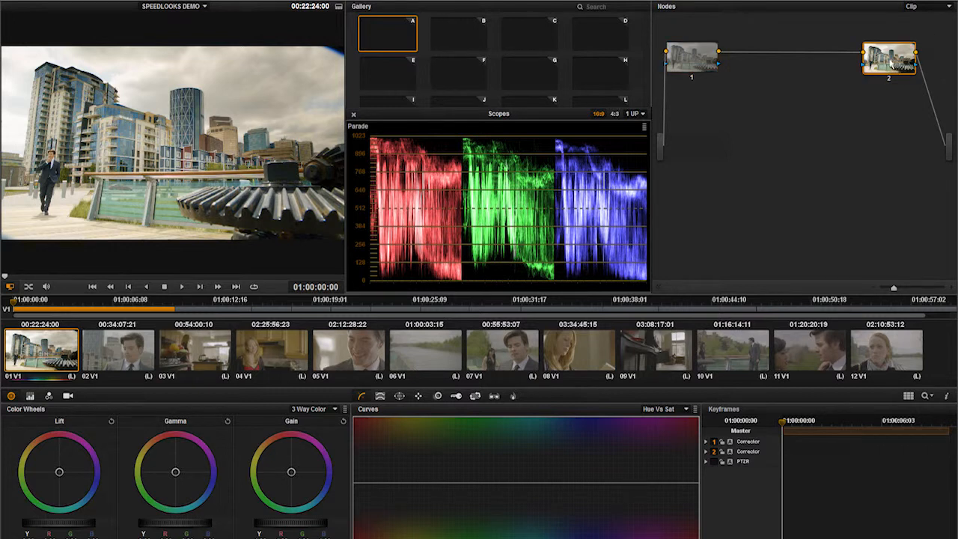
pyautogui.click(686, 56)
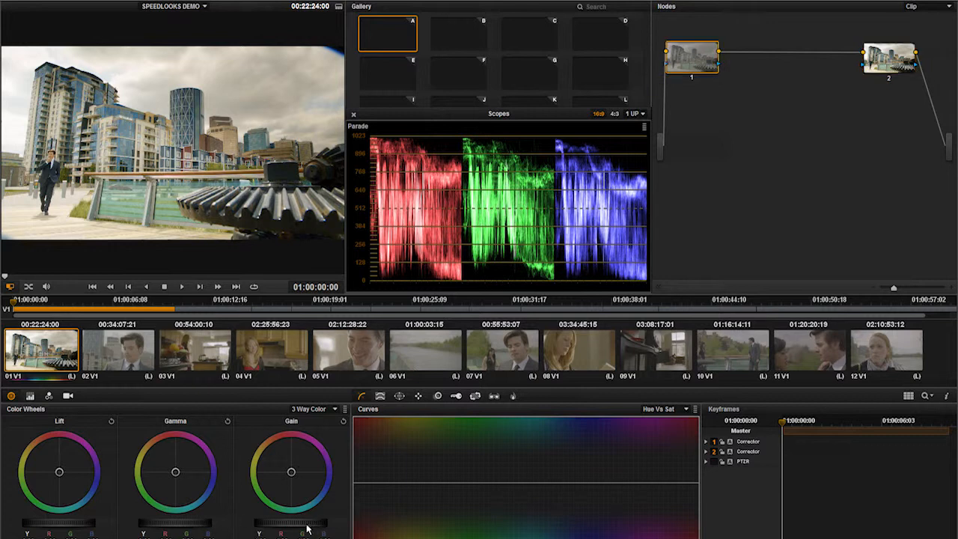
pyautogui.moveTo(298, 527); pyautogui.dragTo(230, 528)
pyautogui.press('space')
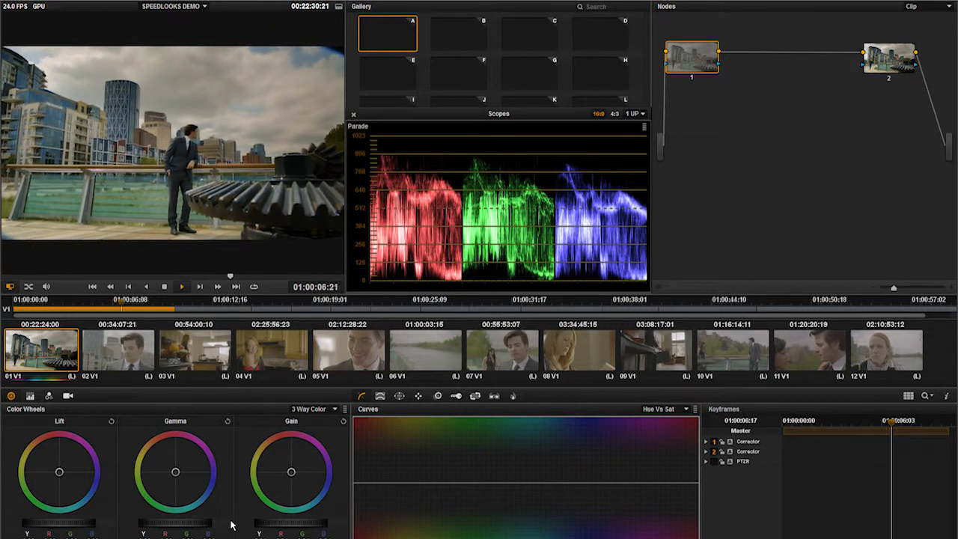
pyautogui.press('space')
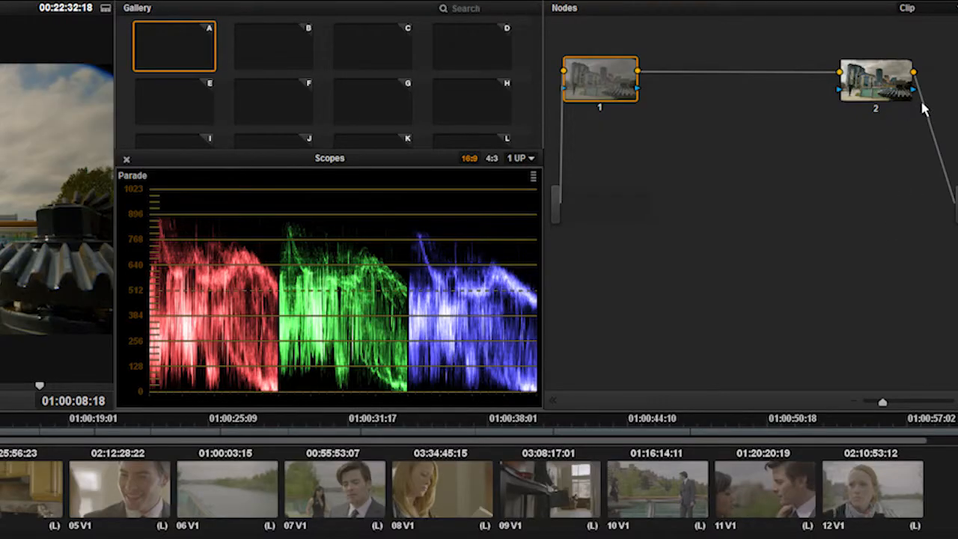
# Step: Change node 2's 3D LUT to the SpeedLooks 3500 - CLEAN - K
pyautogui.rightClick(903, 93)
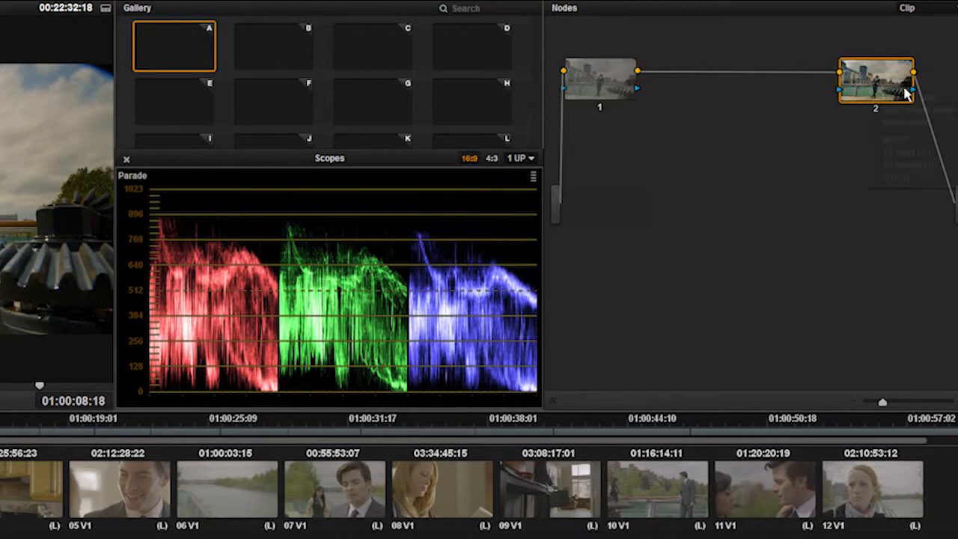
pyautogui.moveTo(903, 177)
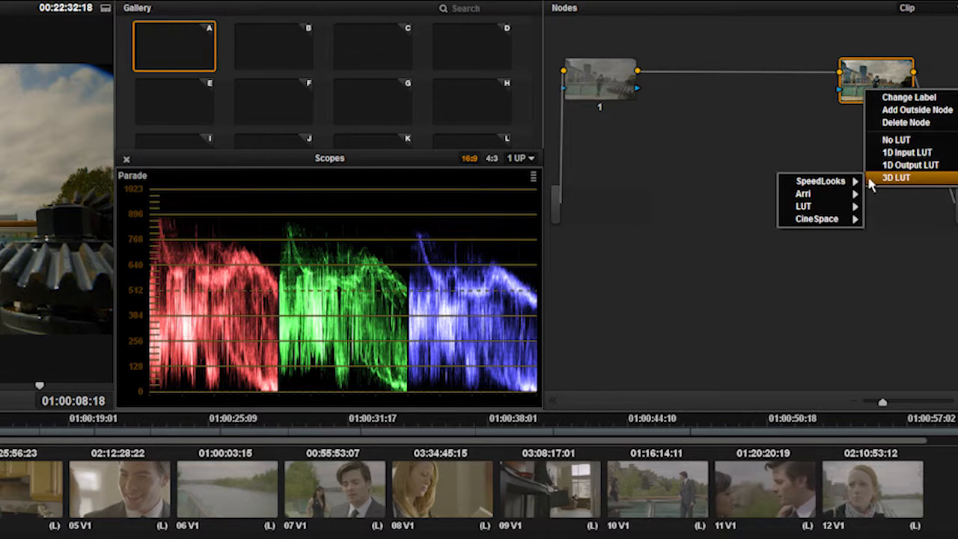
pyautogui.moveTo(848, 183)
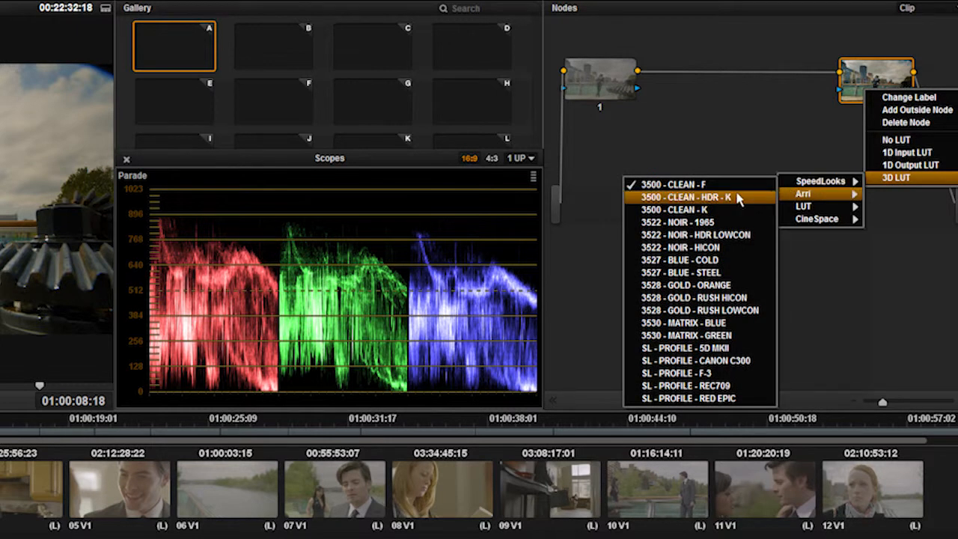
pyautogui.moveTo(796, 183)
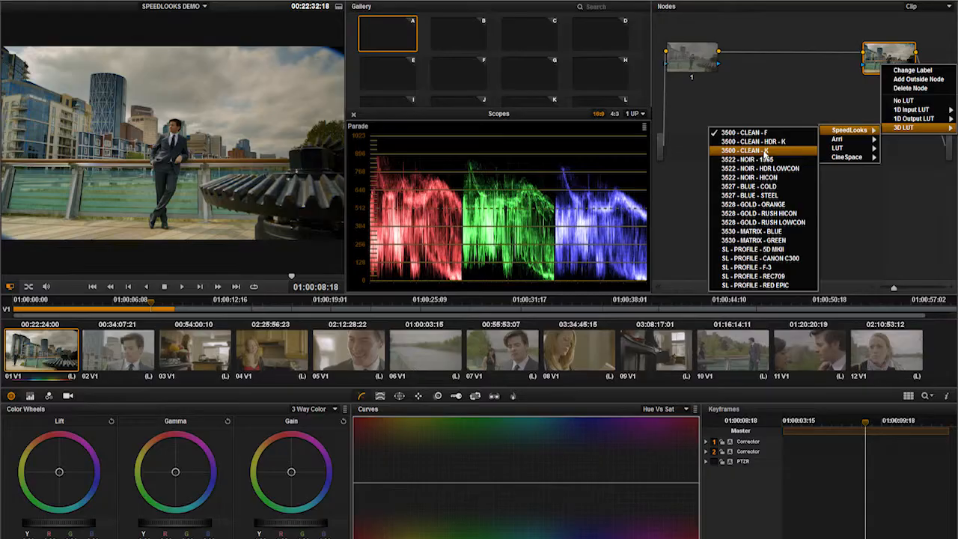
pyautogui.click(764, 151)
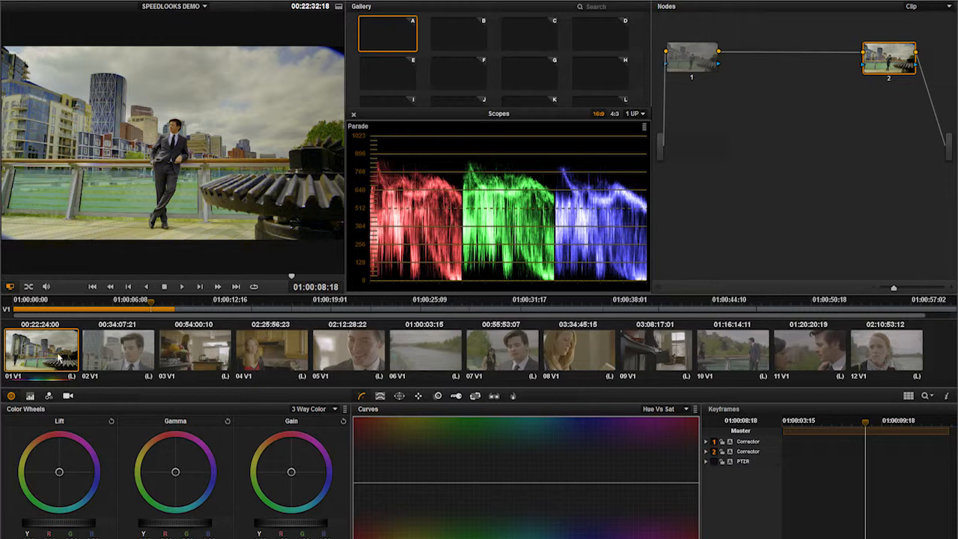
# Step: Lower the overall gain on node 1 of the first clip slightly further
pyautogui.click(683, 57)
pyautogui.moveTo(315, 525); pyautogui.dragTo(284, 528)
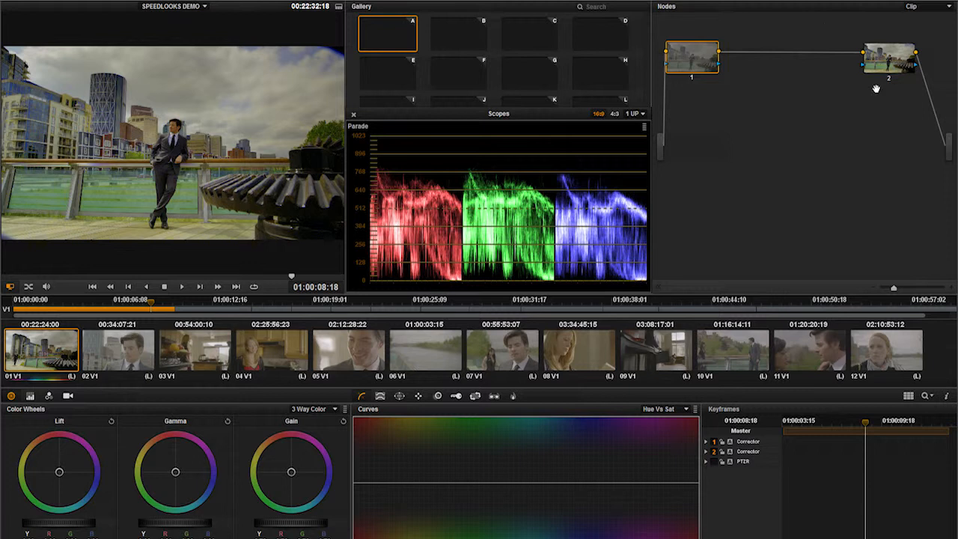
# Step: Change node 2's 3D LUT to the SpeedLooks 3528 - GOLD - ORANGE
pyautogui.rightClick(897, 62)
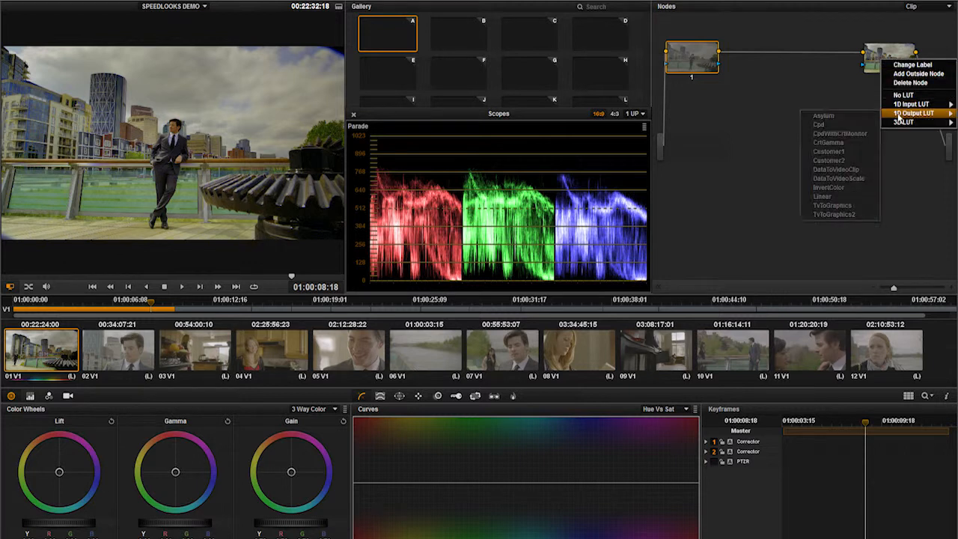
pyautogui.moveTo(902, 123)
pyautogui.moveTo(861, 127)
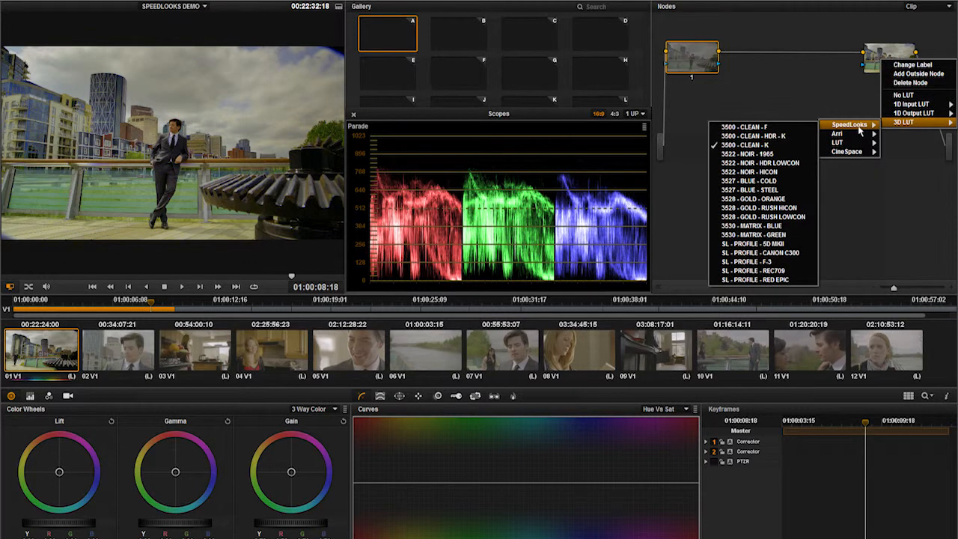
pyautogui.click(760, 200)
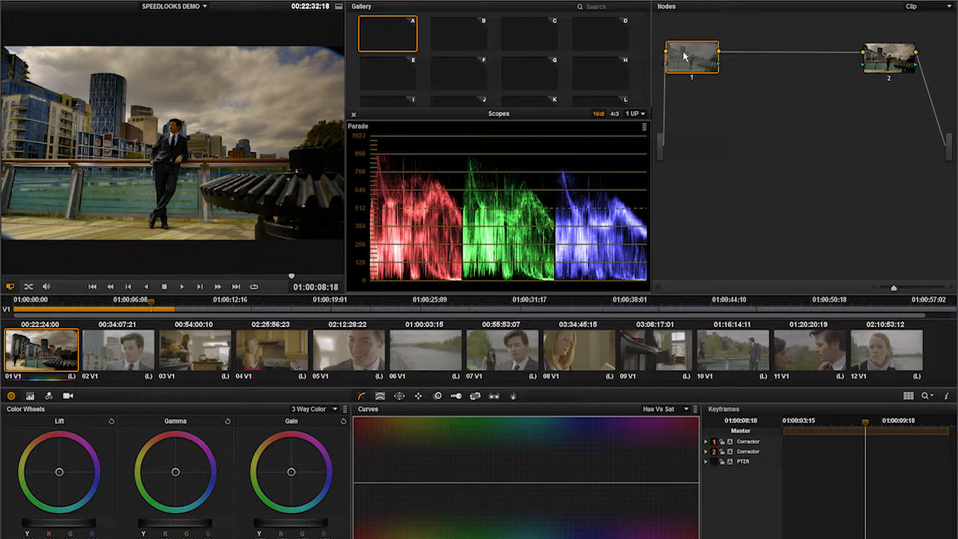
pyautogui.rightClick(719, 65)
pyautogui.moveTo(749, 128)
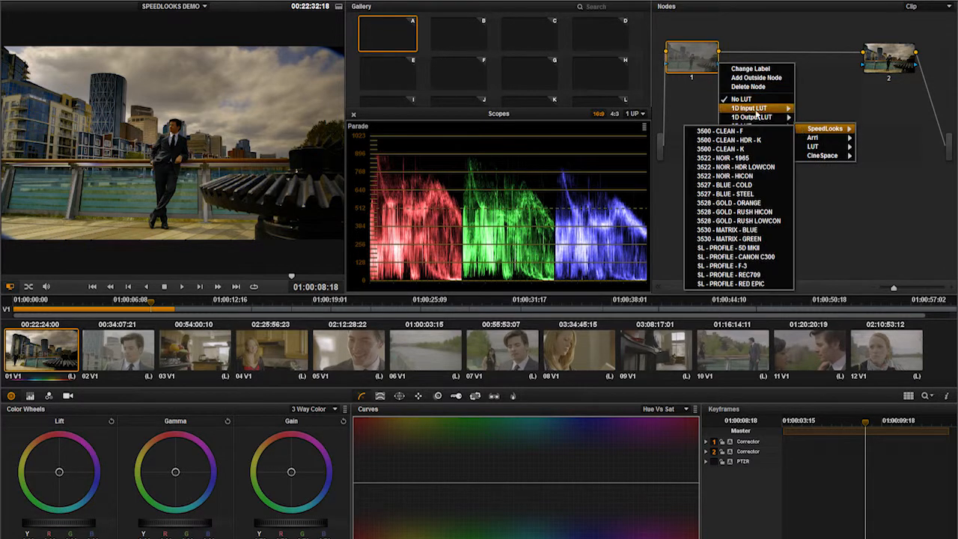
pyautogui.click(696, 69)
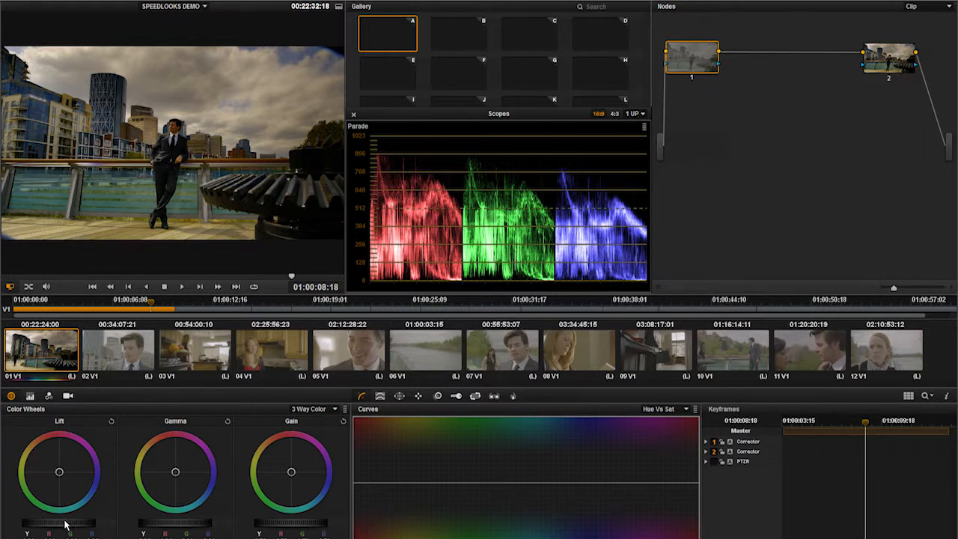
# Step: Raise the overall lift on node 1, play the clip to check it, and return the playhead to the first clip
pyautogui.moveTo(68, 526); pyautogui.dragTo(88, 529)
pyautogui.press('space')
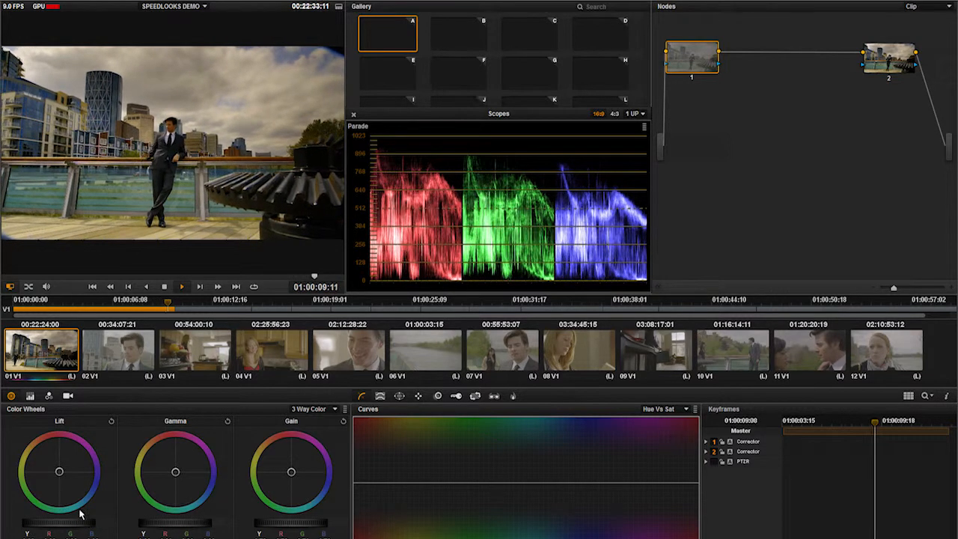
pyautogui.press('space')
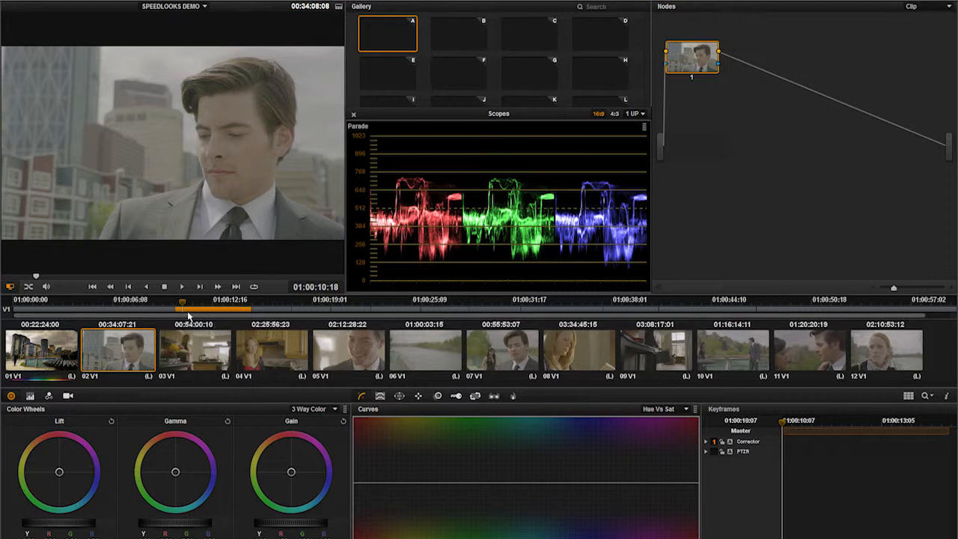
pyautogui.moveTo(183, 309); pyautogui.dragTo(124, 311)
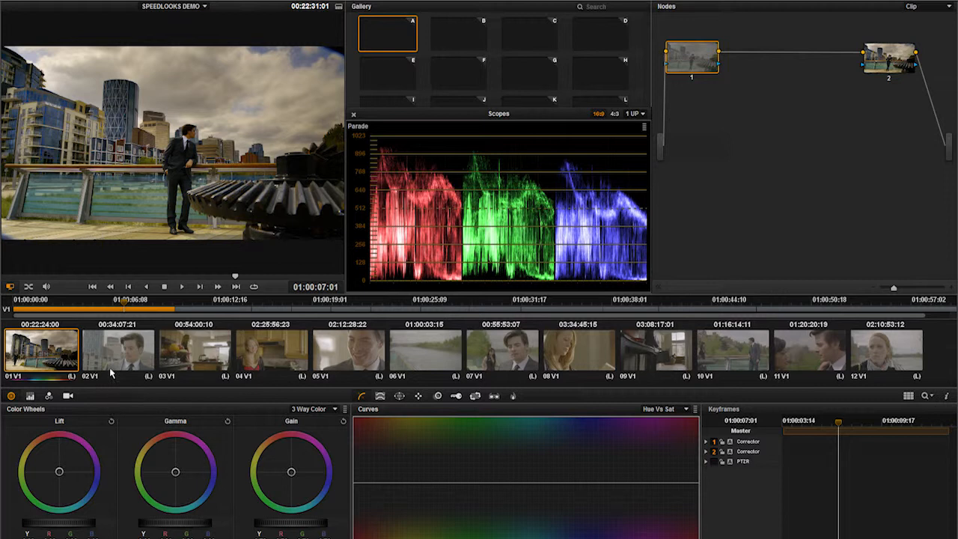
# Step: Set node 2's 3D LUT to the SpeedLooks 3500 - CLEAN - HDR - K
pyautogui.click(899, 66)
pyautogui.rightClick(915, 70)
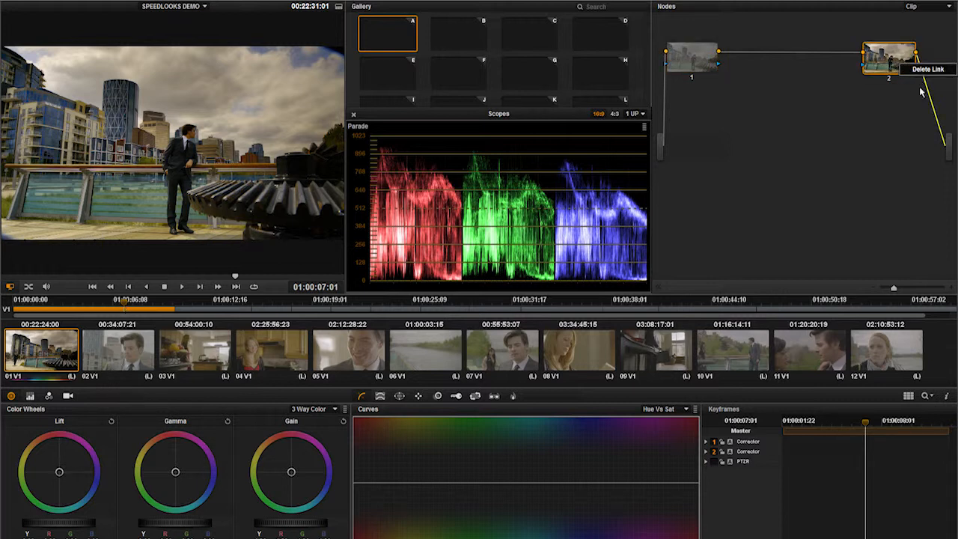
pyautogui.click(896, 65)
pyautogui.rightClick(918, 70)
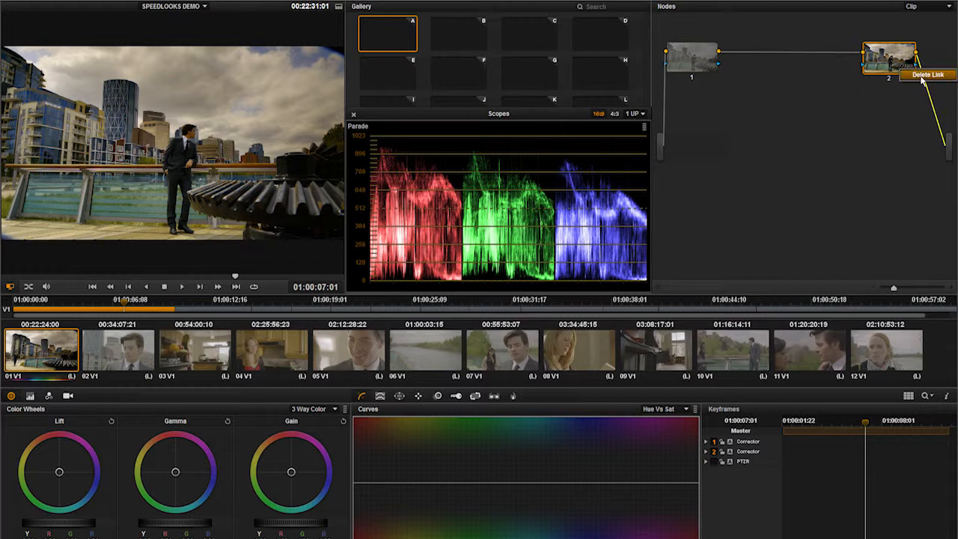
pyautogui.rightClick(890, 59)
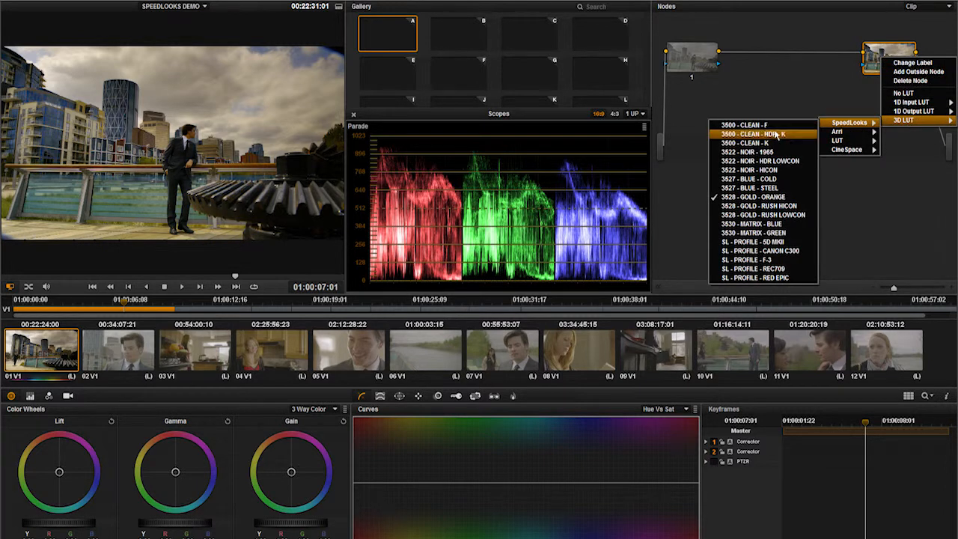
pyautogui.click(777, 133)
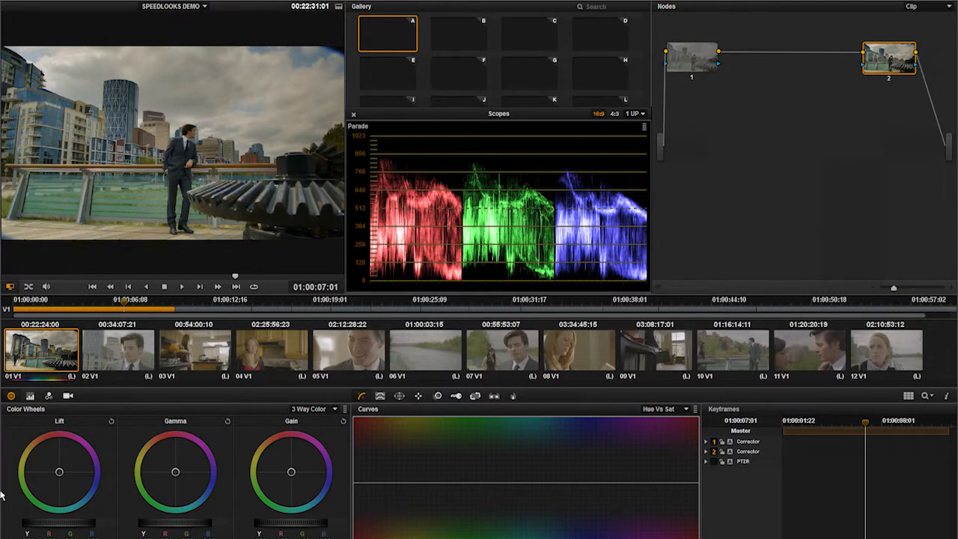
# Step: Play on into the second clip and copy the first clip's two-node grade onto it
pyautogui.press('space')
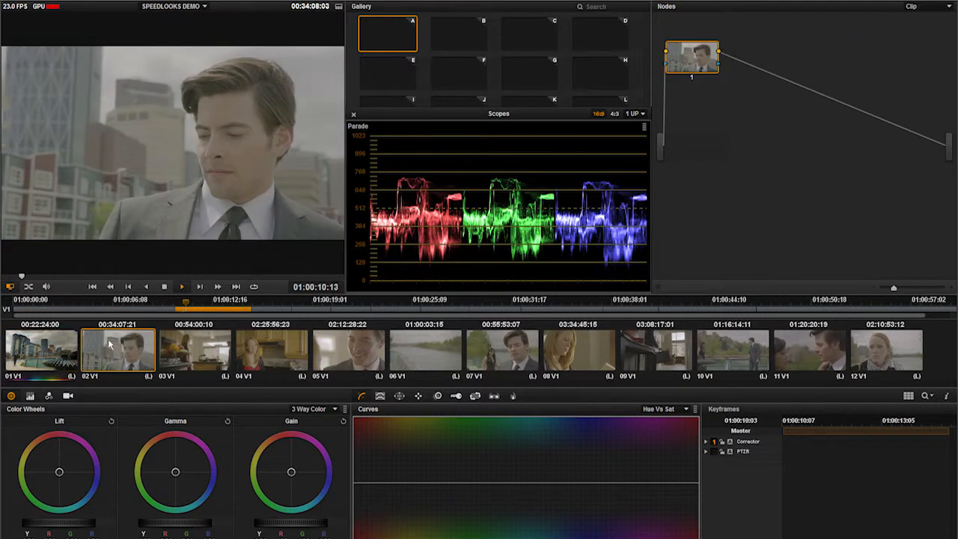
pyautogui.press('space')
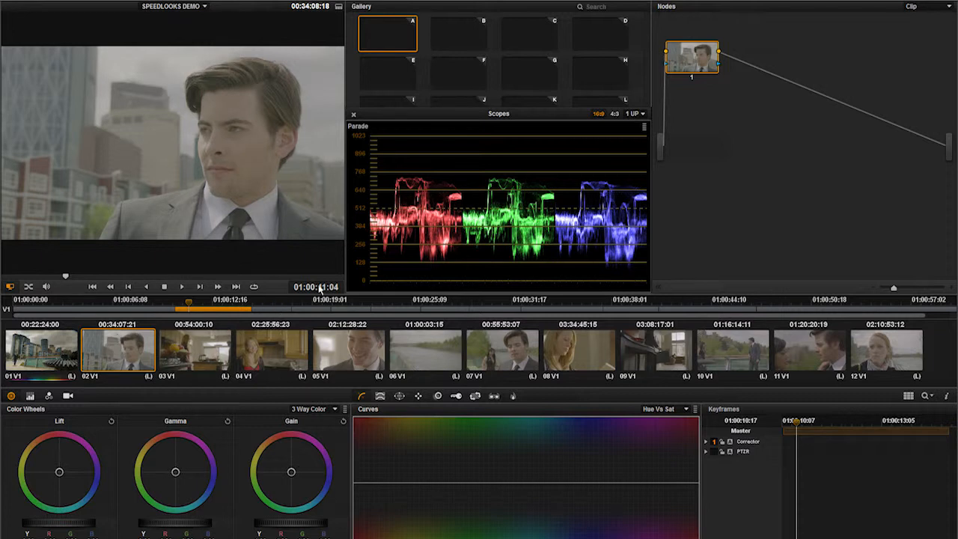
pyautogui.middleClick(53, 357)
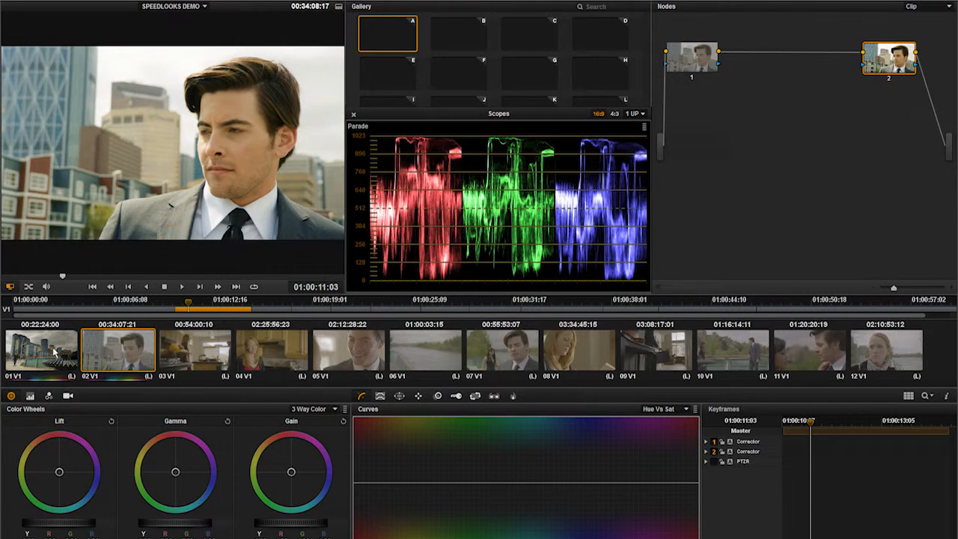
# Step: Copy the second clip's two-node grade onto clip 03
pyautogui.click(206, 363)
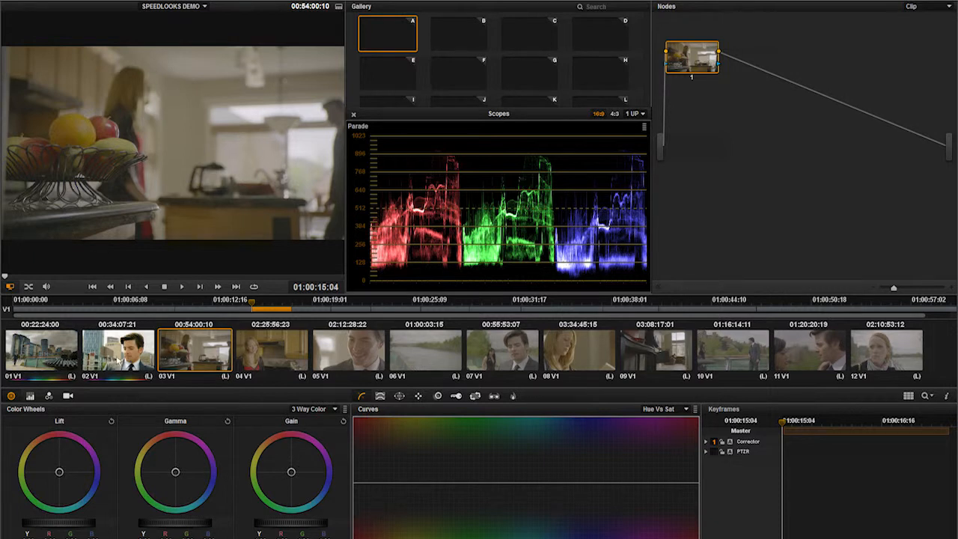
pyautogui.click(118, 362)
pyautogui.click(199, 363)
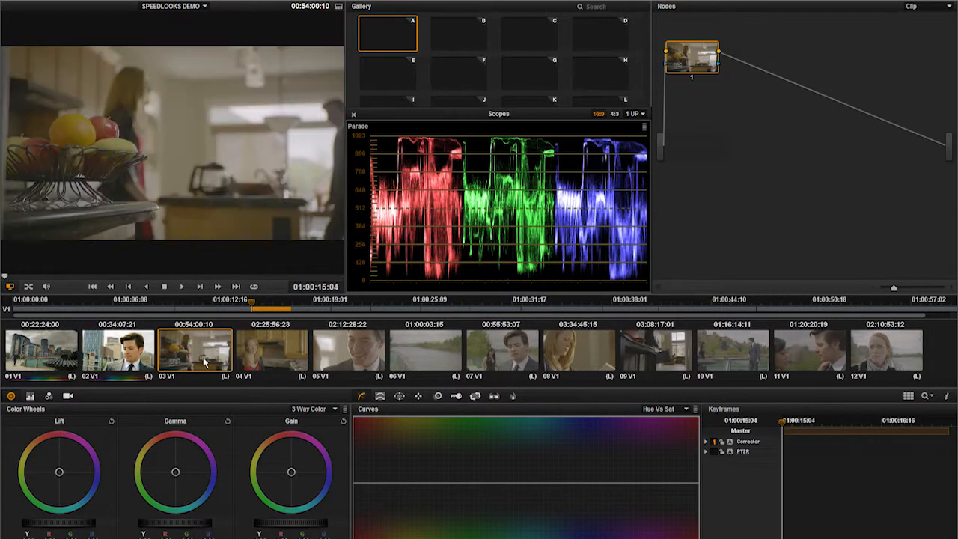
pyautogui.click(127, 348)
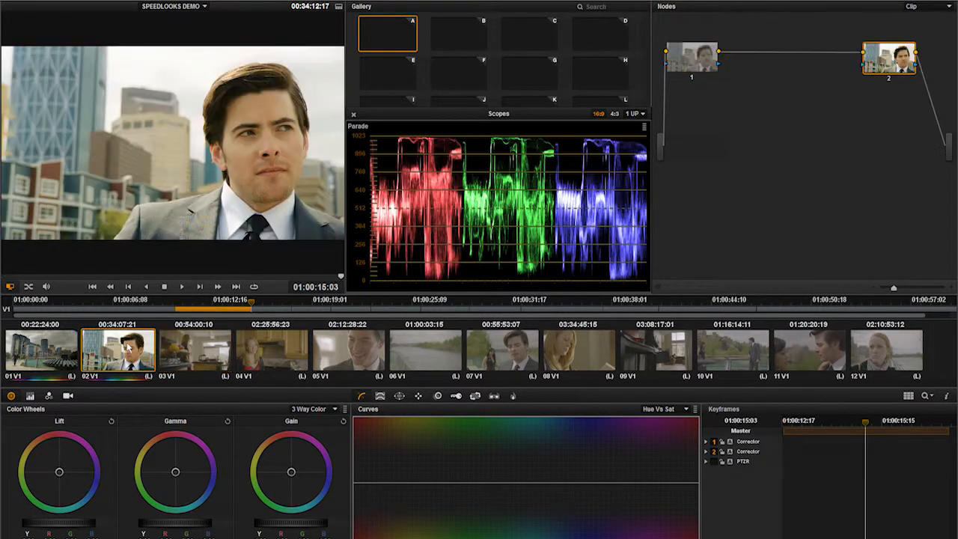
pyautogui.click(189, 360)
pyautogui.click(131, 358)
pyautogui.click(225, 365)
pyautogui.click(129, 358)
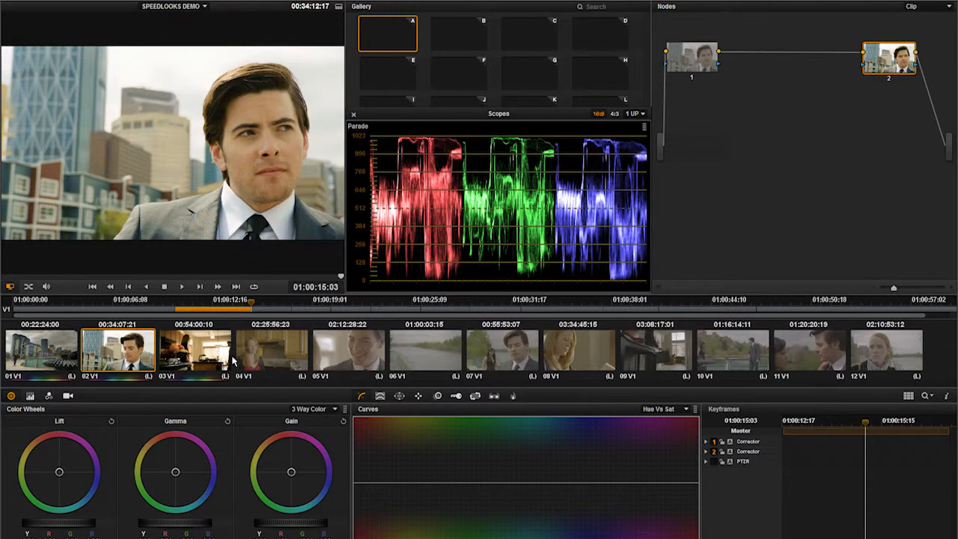
# Step: Copy the same two-node grade onto the remaining clips, 04 to 12
pyautogui.click(277, 362)
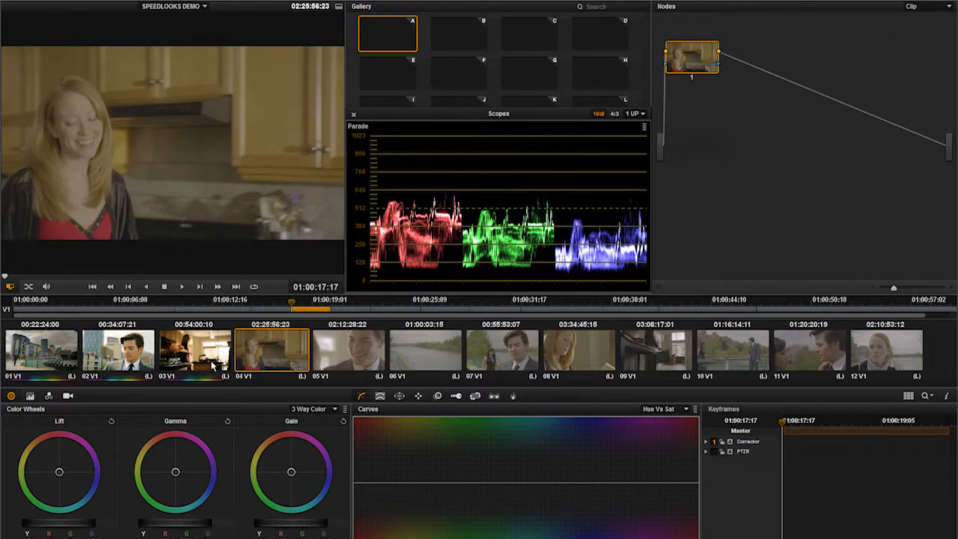
pyautogui.click(367, 354)
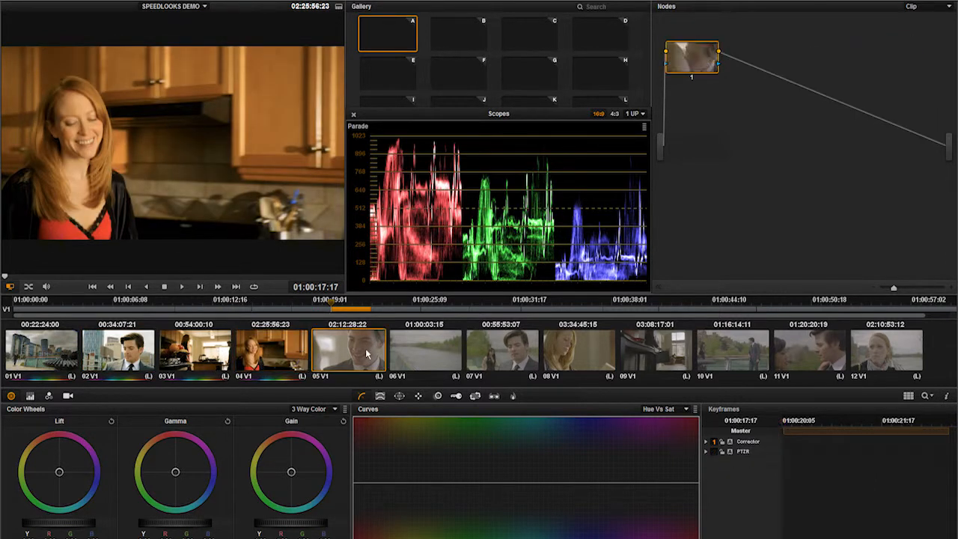
pyautogui.click(887, 350)
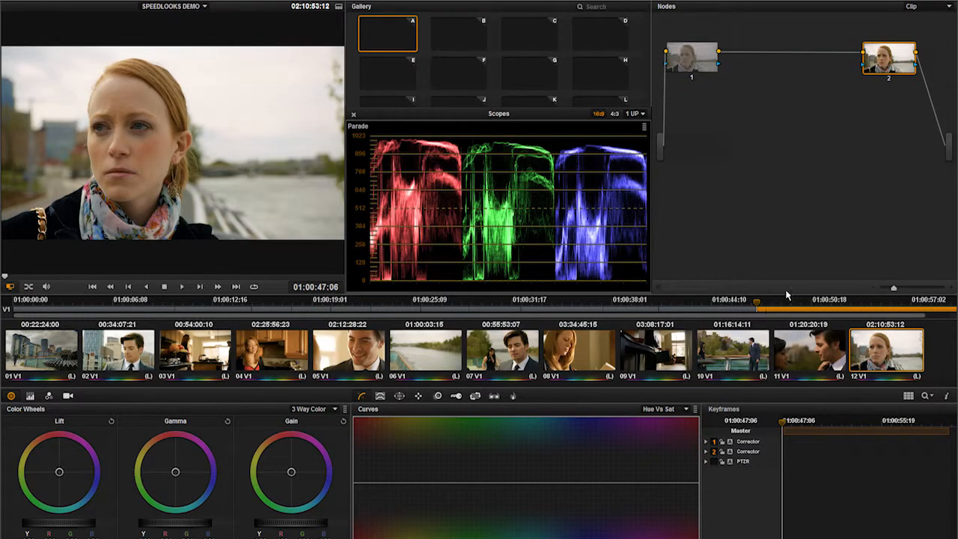
# Step: Review the copied look on clips 01 to 05 one after another
pyautogui.click(58, 368)
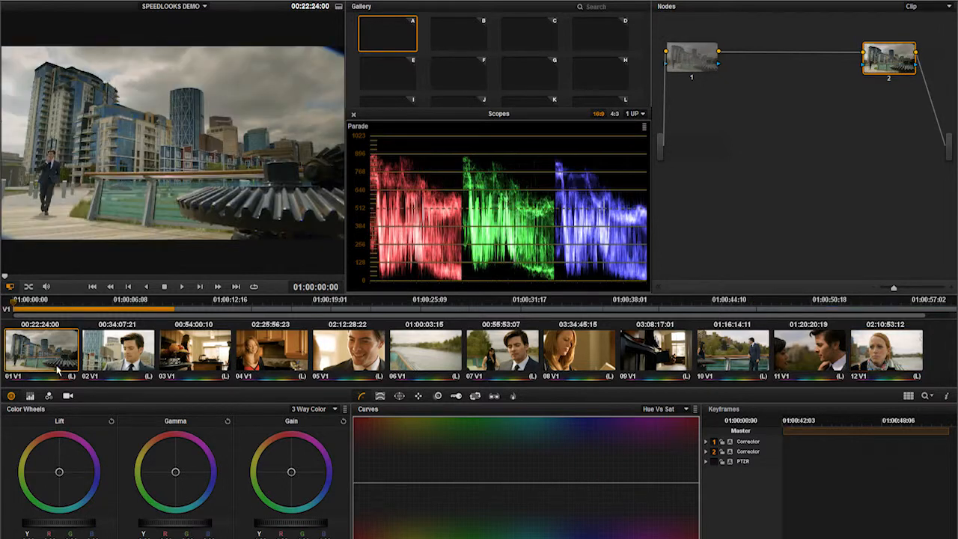
pyautogui.click(146, 359)
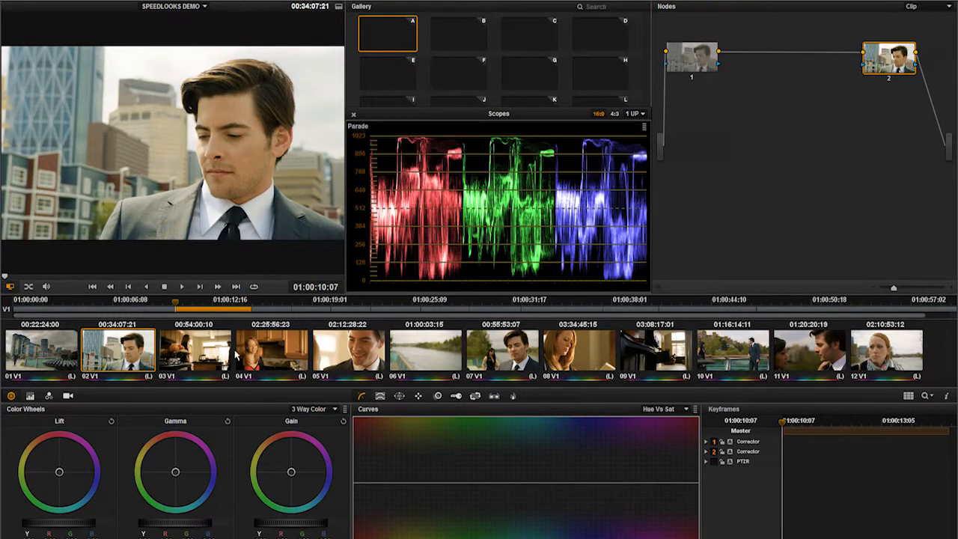
pyautogui.click(214, 351)
pyautogui.click(298, 367)
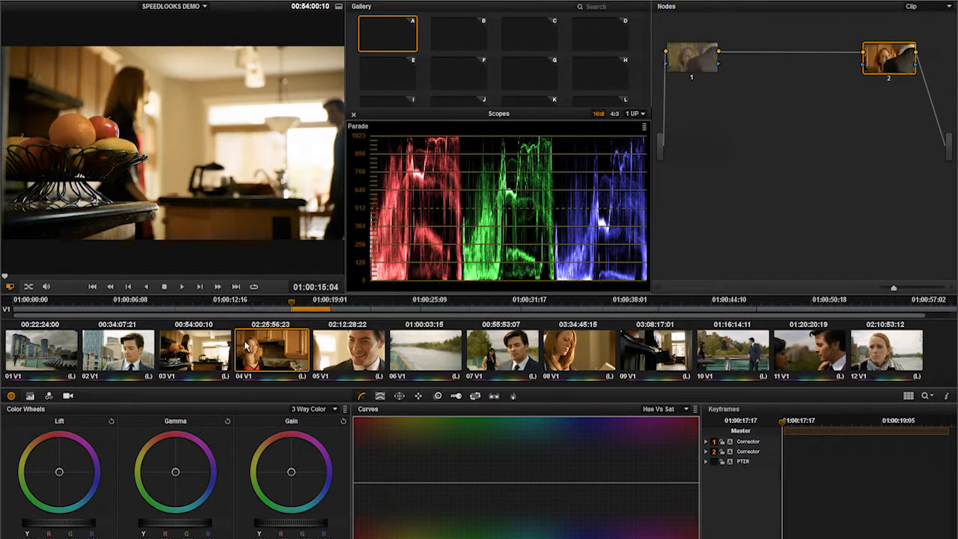
pyautogui.click(348, 357)
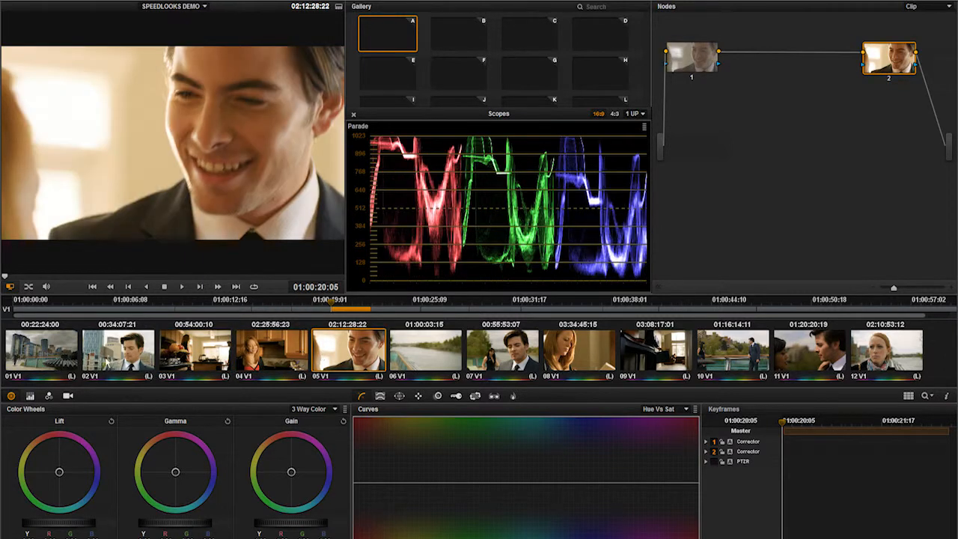
# Step: Darken clip 02 by lowering the overall gain on its node 1
pyautogui.click(148, 359)
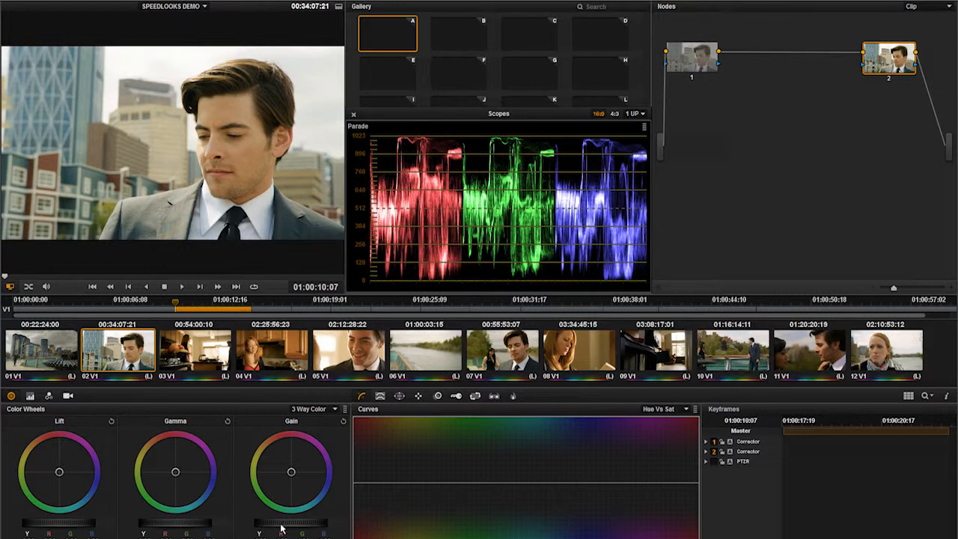
pyautogui.click(676, 54)
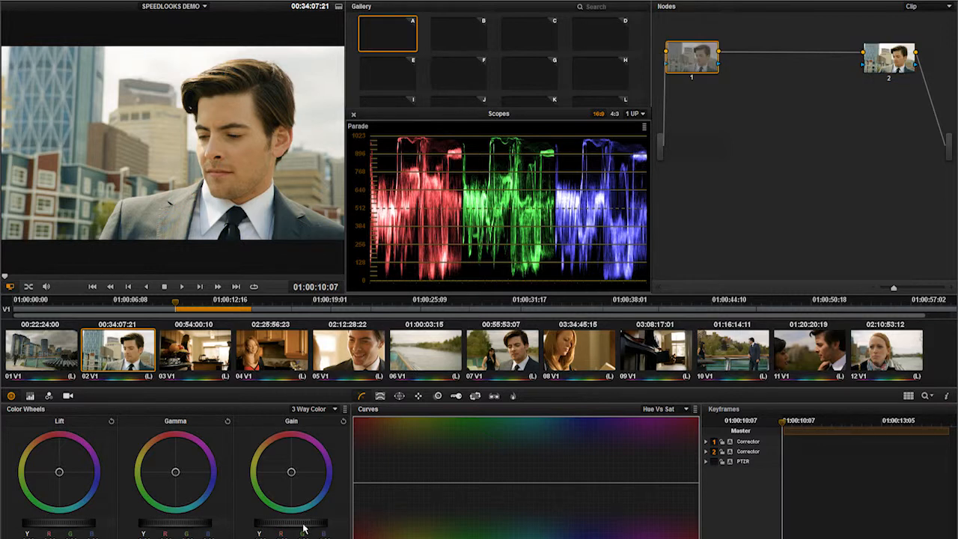
pyautogui.moveTo(299, 528); pyautogui.dragTo(210, 538)
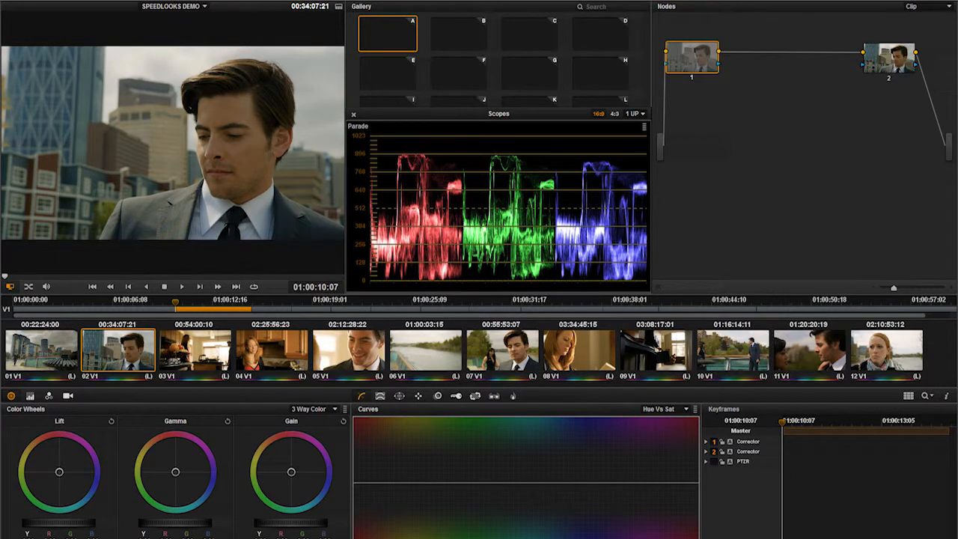
# Step: Lower the overall gain on node 2 of clips 03 and 04, and play from clip 04 into clip 05
pyautogui.click(211, 366)
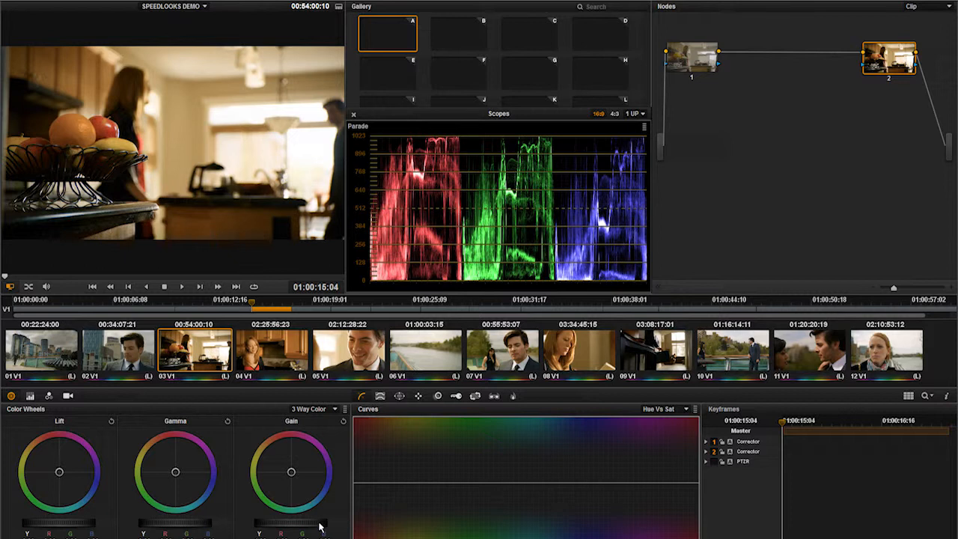
pyautogui.moveTo(316, 527); pyautogui.dragTo(270, 525)
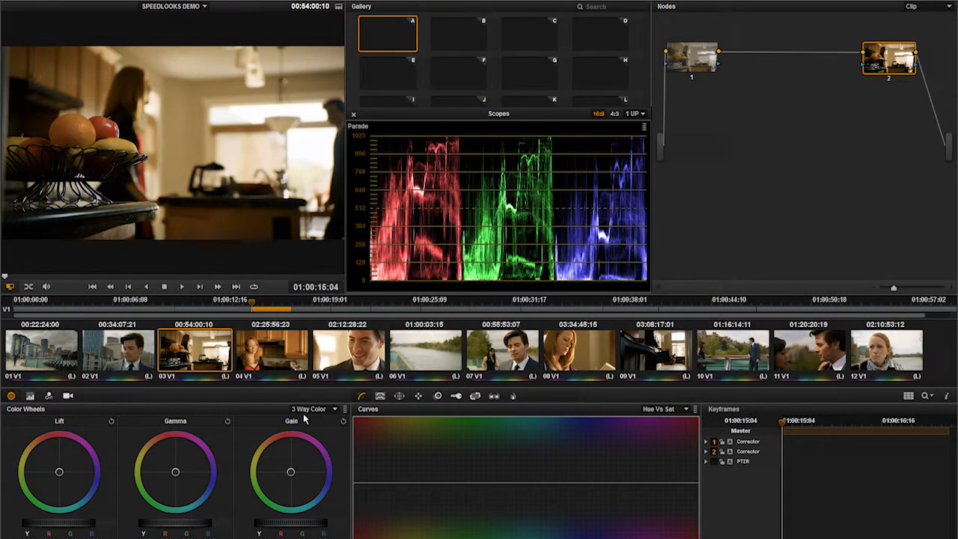
pyautogui.click(280, 355)
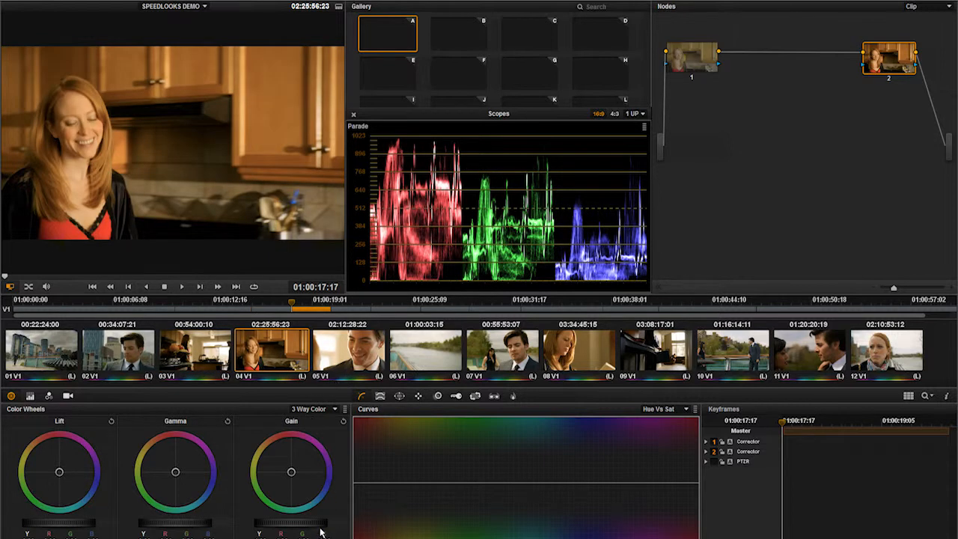
pyautogui.moveTo(308, 528); pyautogui.dragTo(259, 527)
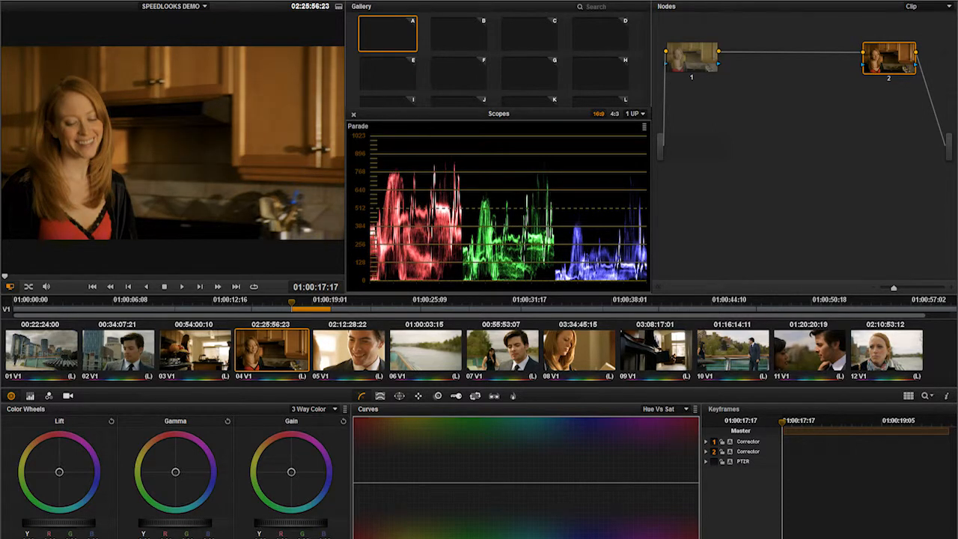
pyautogui.press('space')
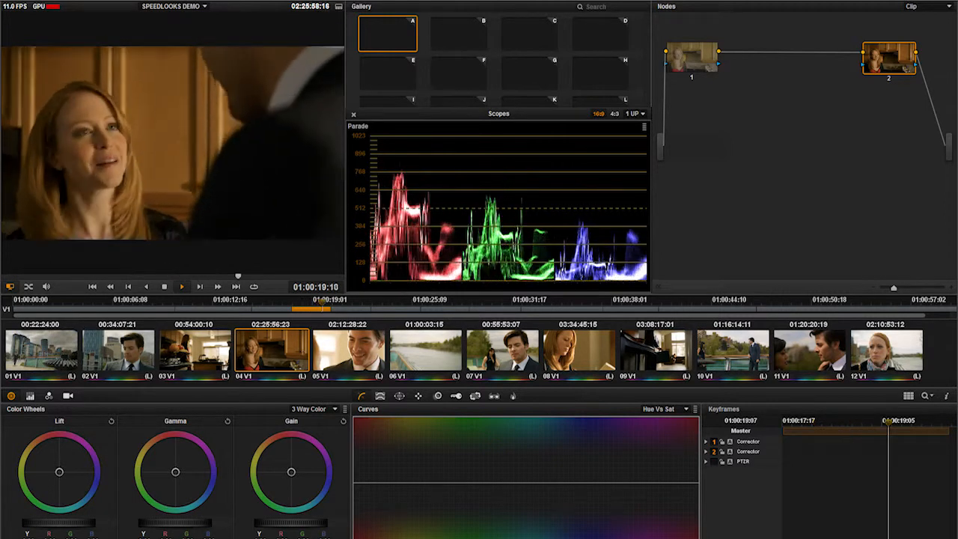
pyautogui.press('space')
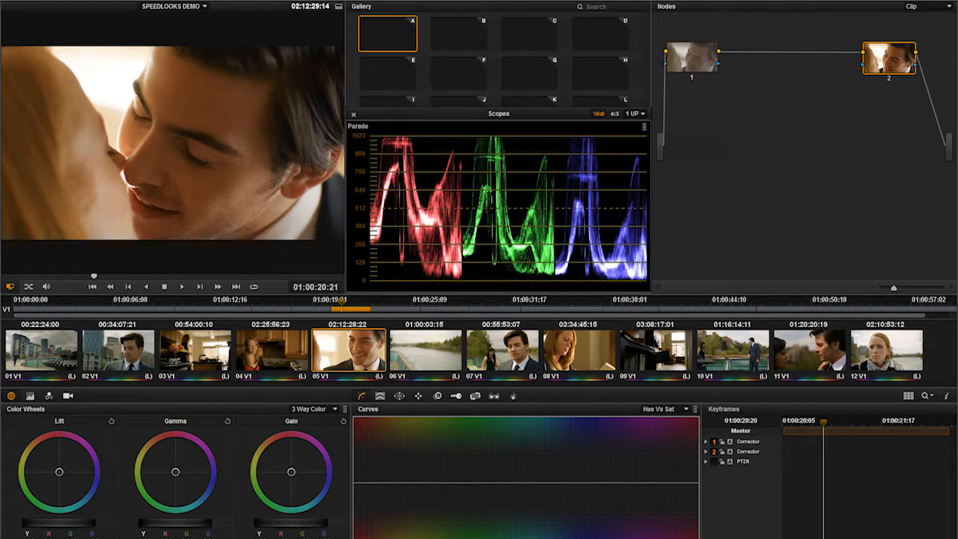
# Step: Lower the overall gain on clip 05's node 2 and on its node 1, and play on into clip 07
pyautogui.moveTo(326, 524); pyautogui.dragTo(303, 524)
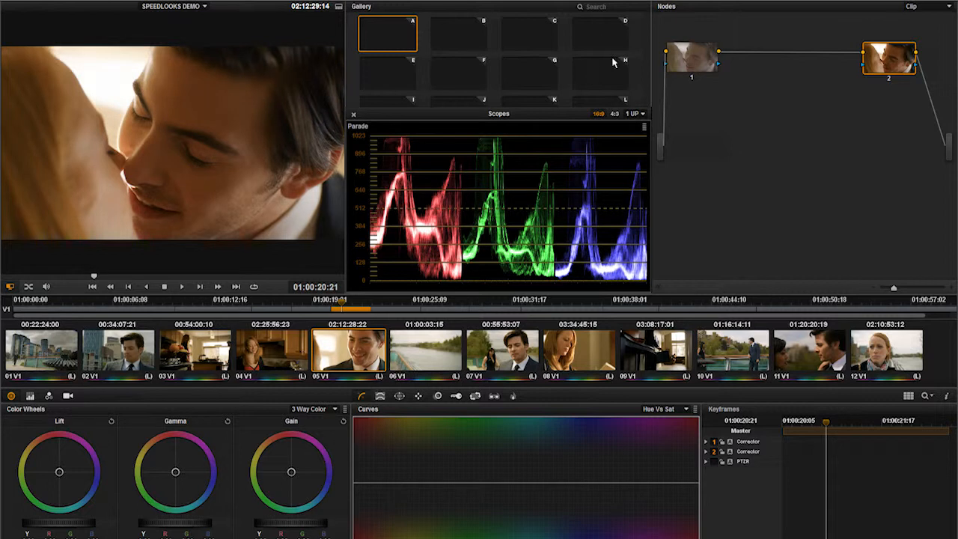
pyautogui.click(692, 60)
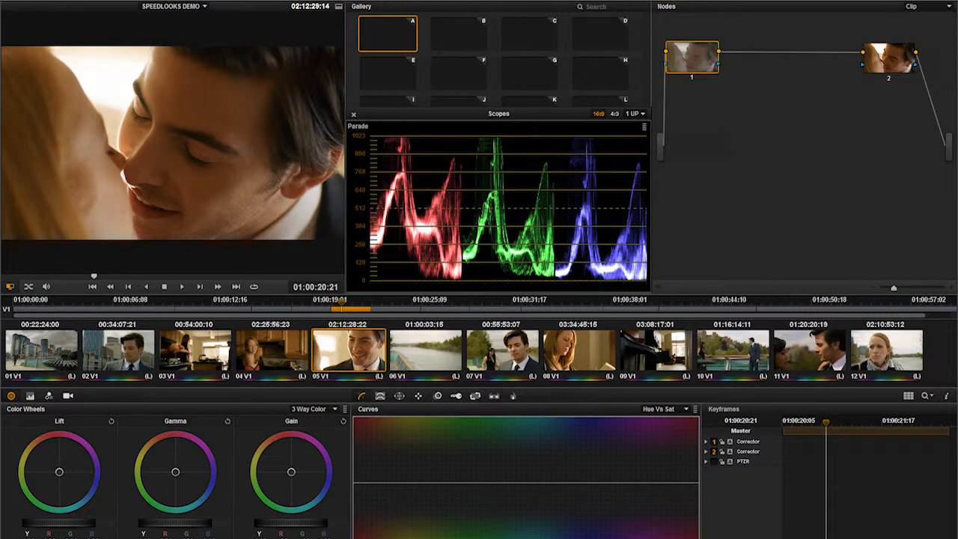
pyautogui.moveTo(310, 526); pyautogui.dragTo(287, 524)
pyautogui.press('space')
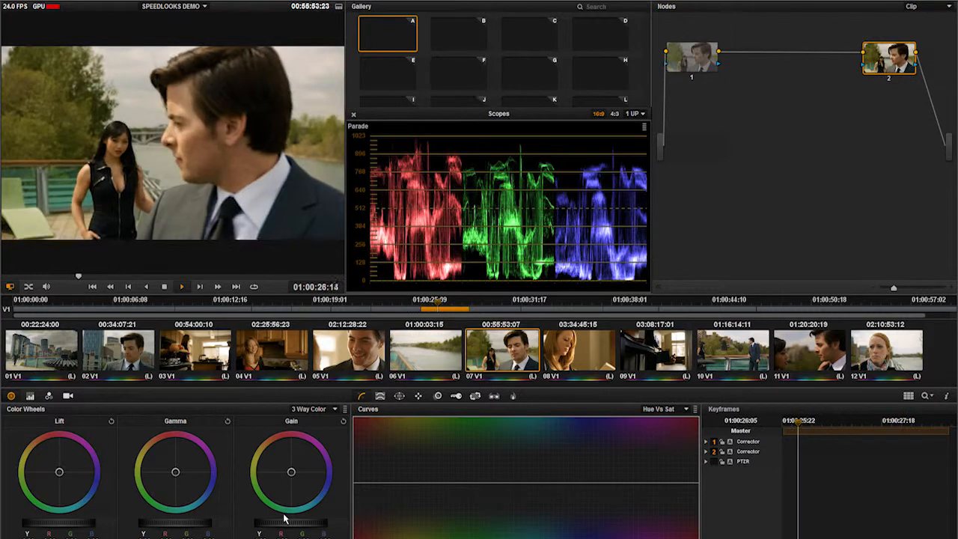
pyautogui.press('space')
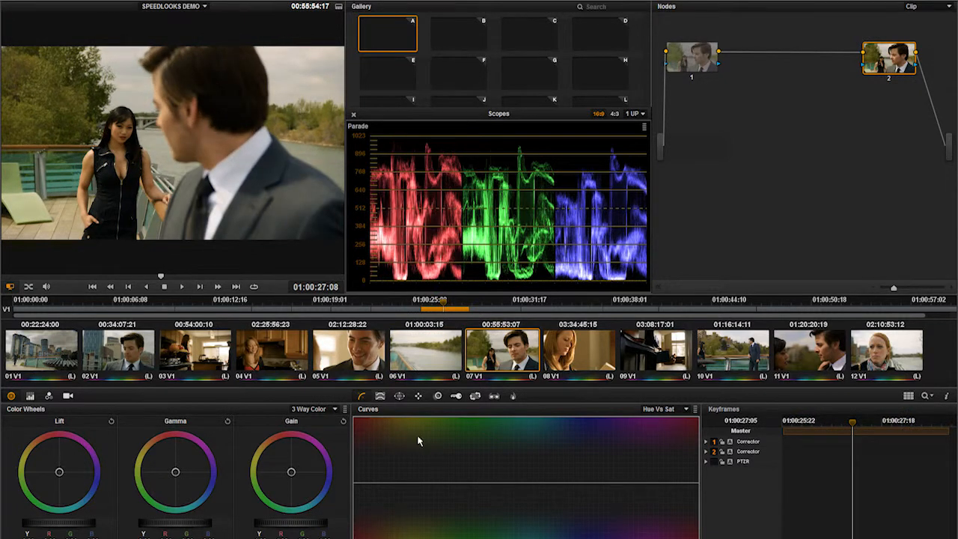